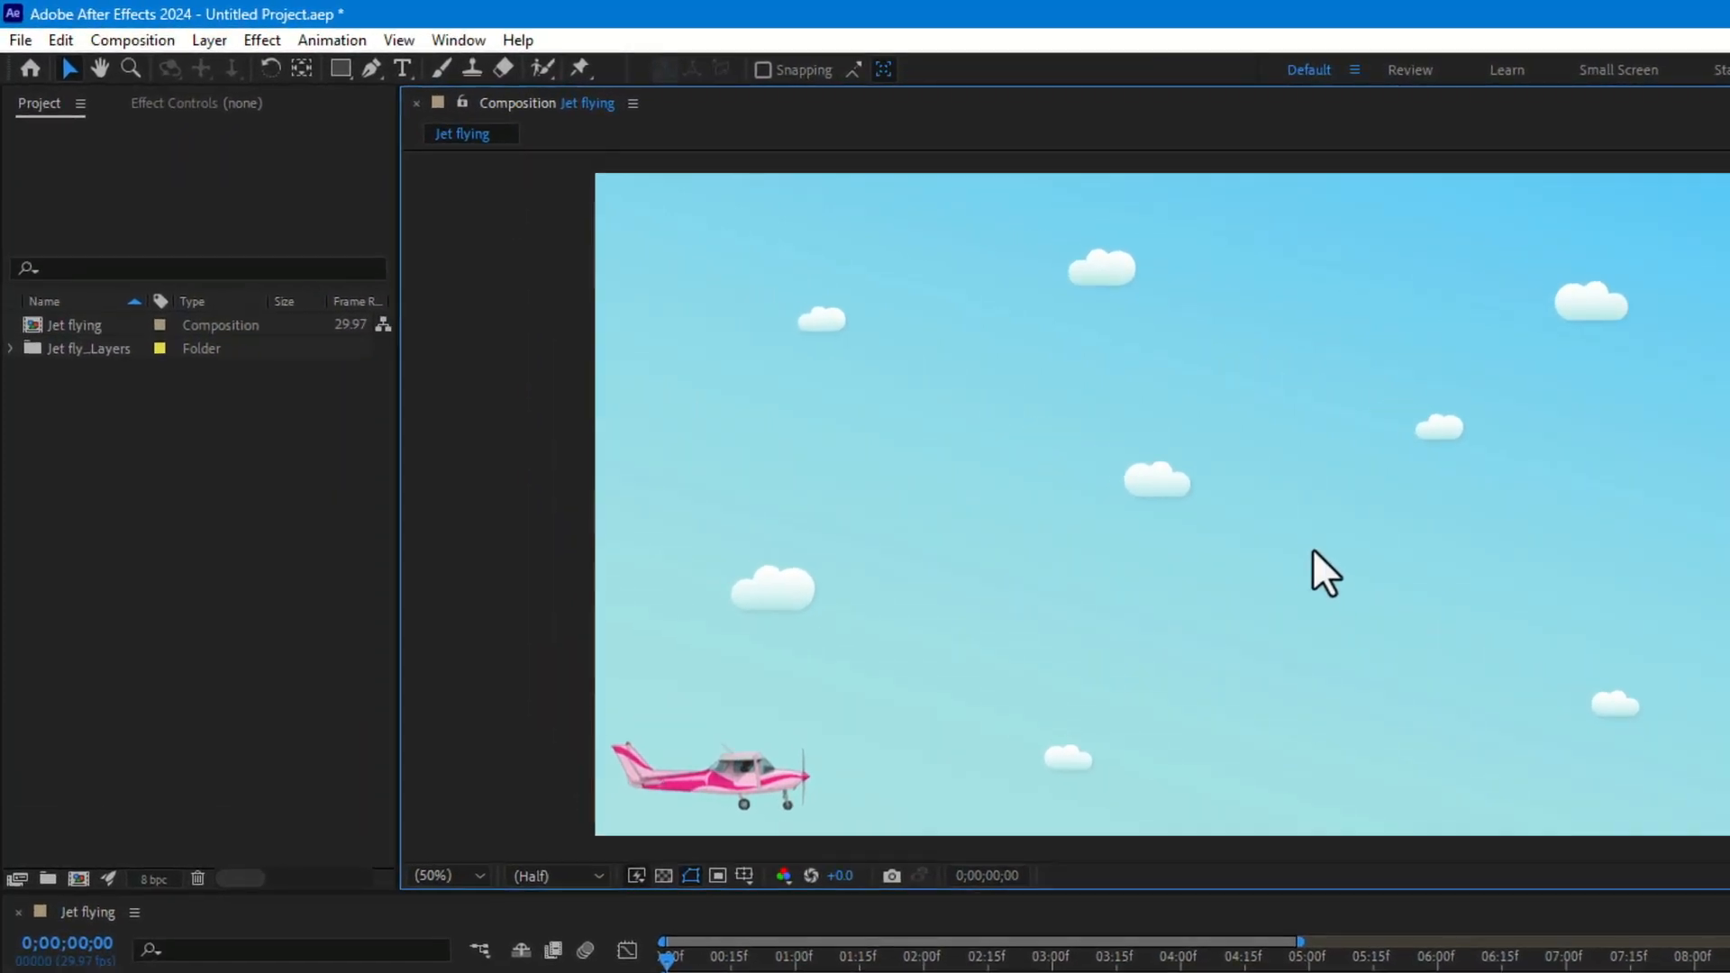
Examine the Jet flying composition in the viewer at several magnifications, zooming in and out between close-up and overview
scroll(1079, 449, down, 2)
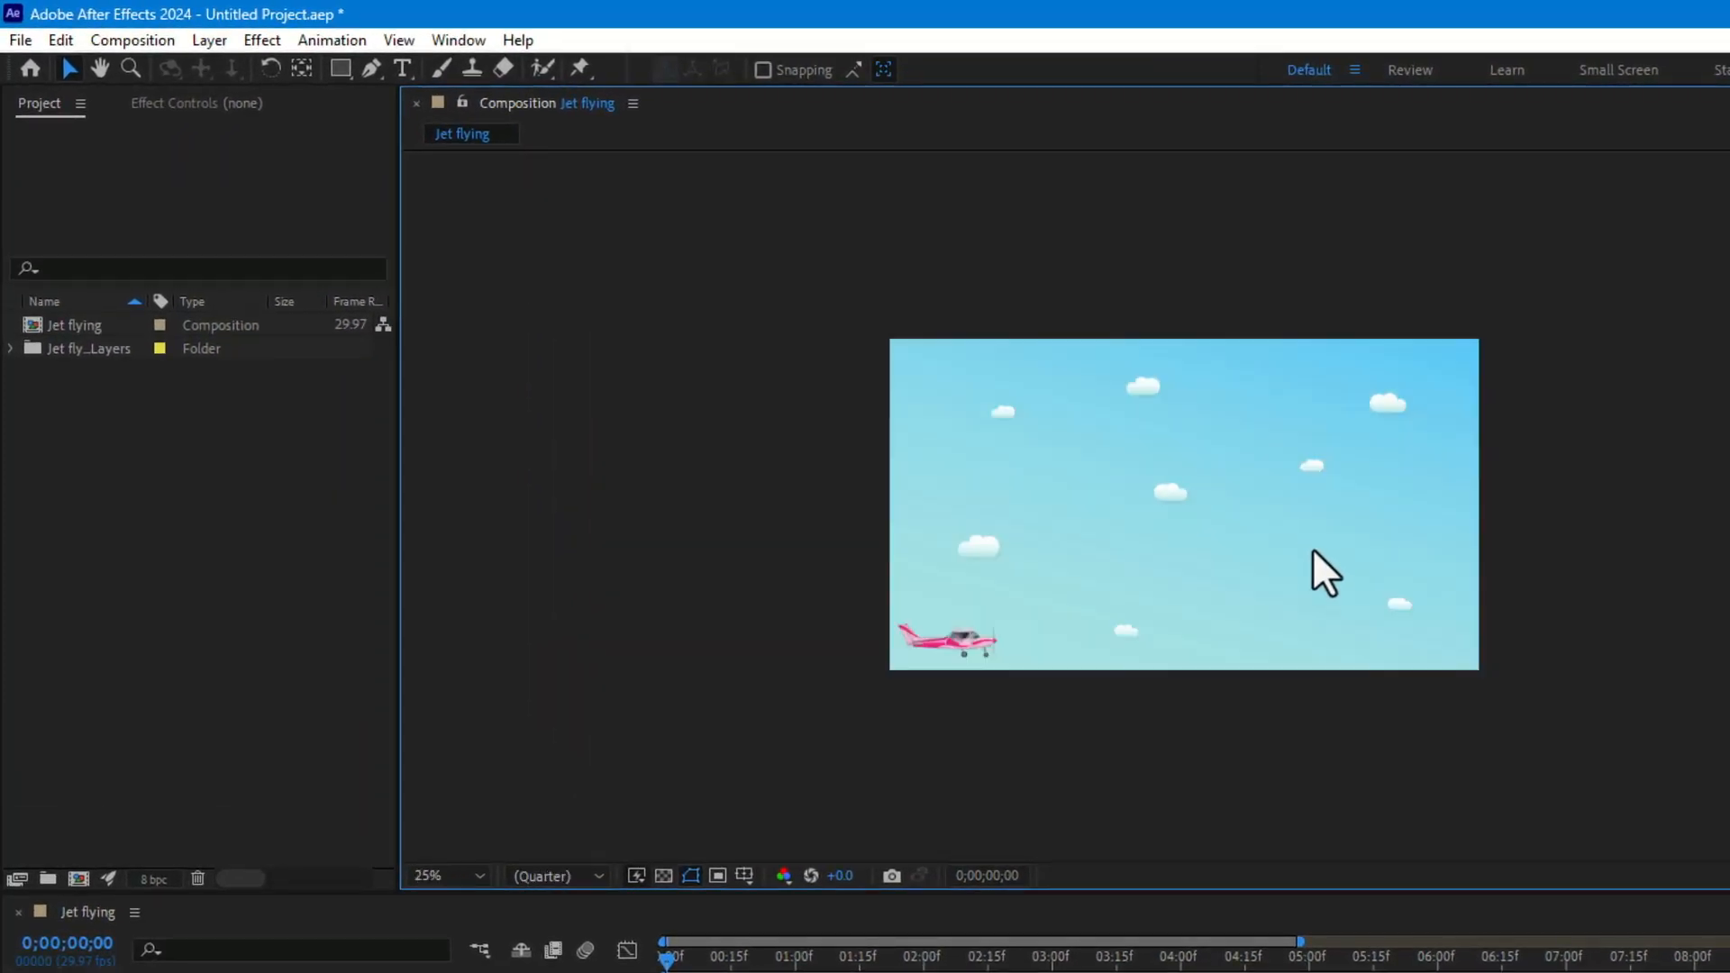
scroll(1246, 483, up, 4)
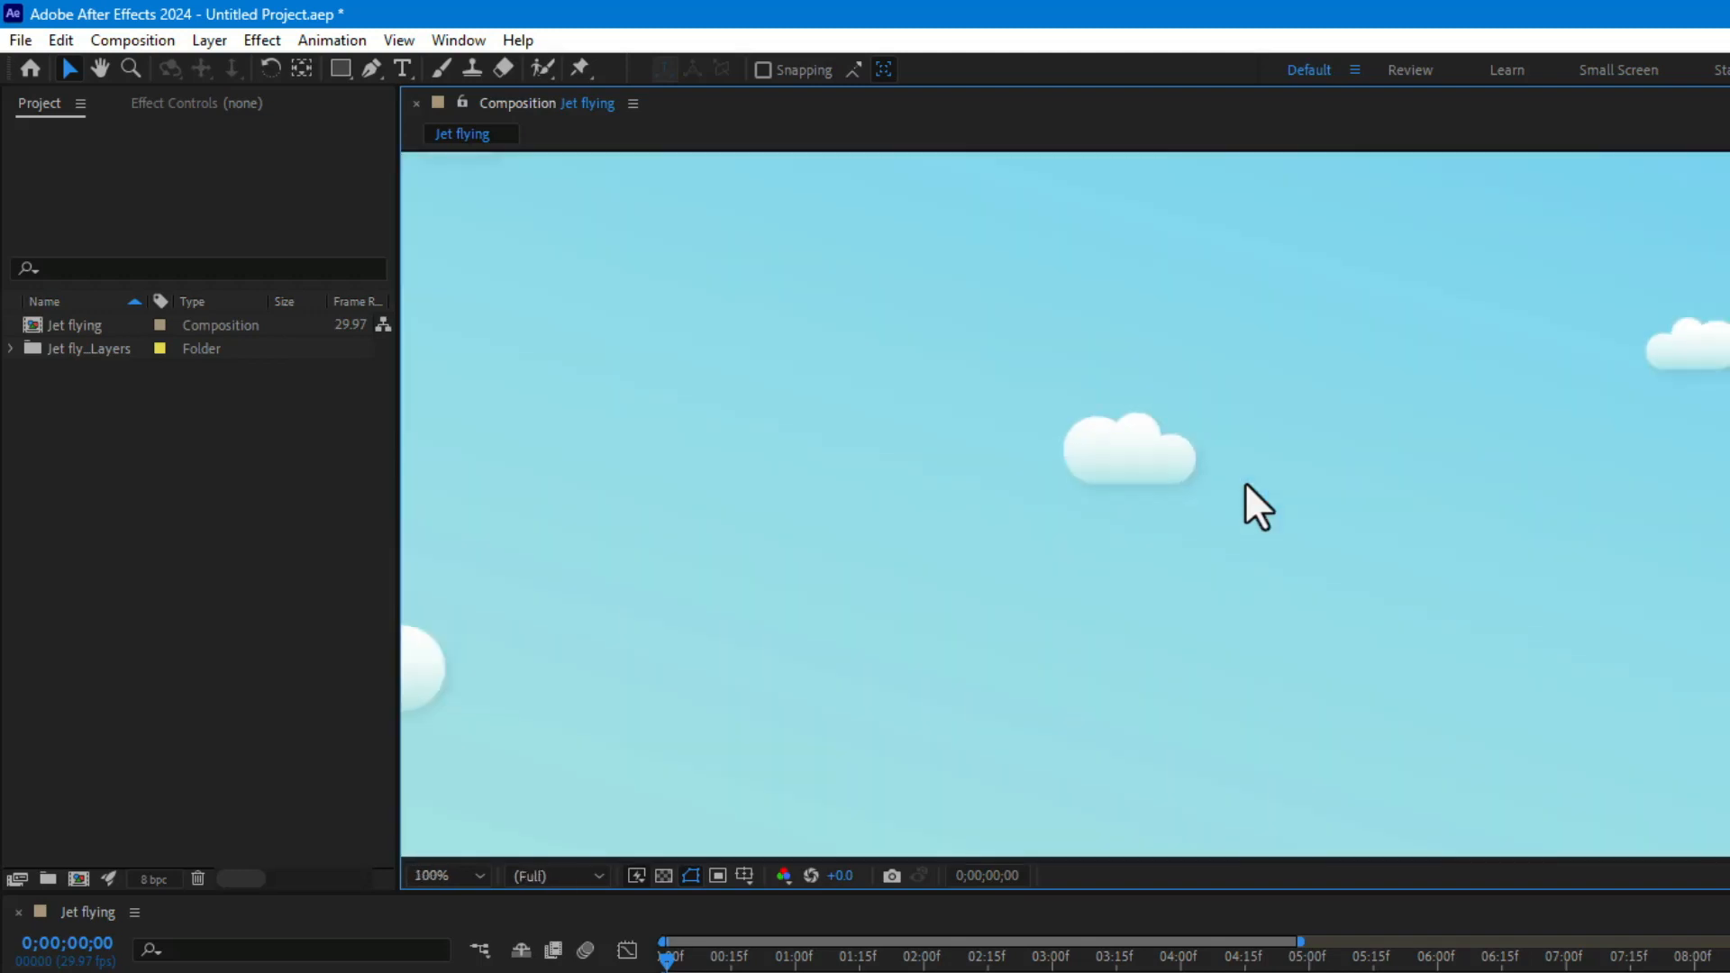
scroll(1246, 483, down, 6)
scroll(1246, 484, up, 4)
scroll(1246, 483, down, 8)
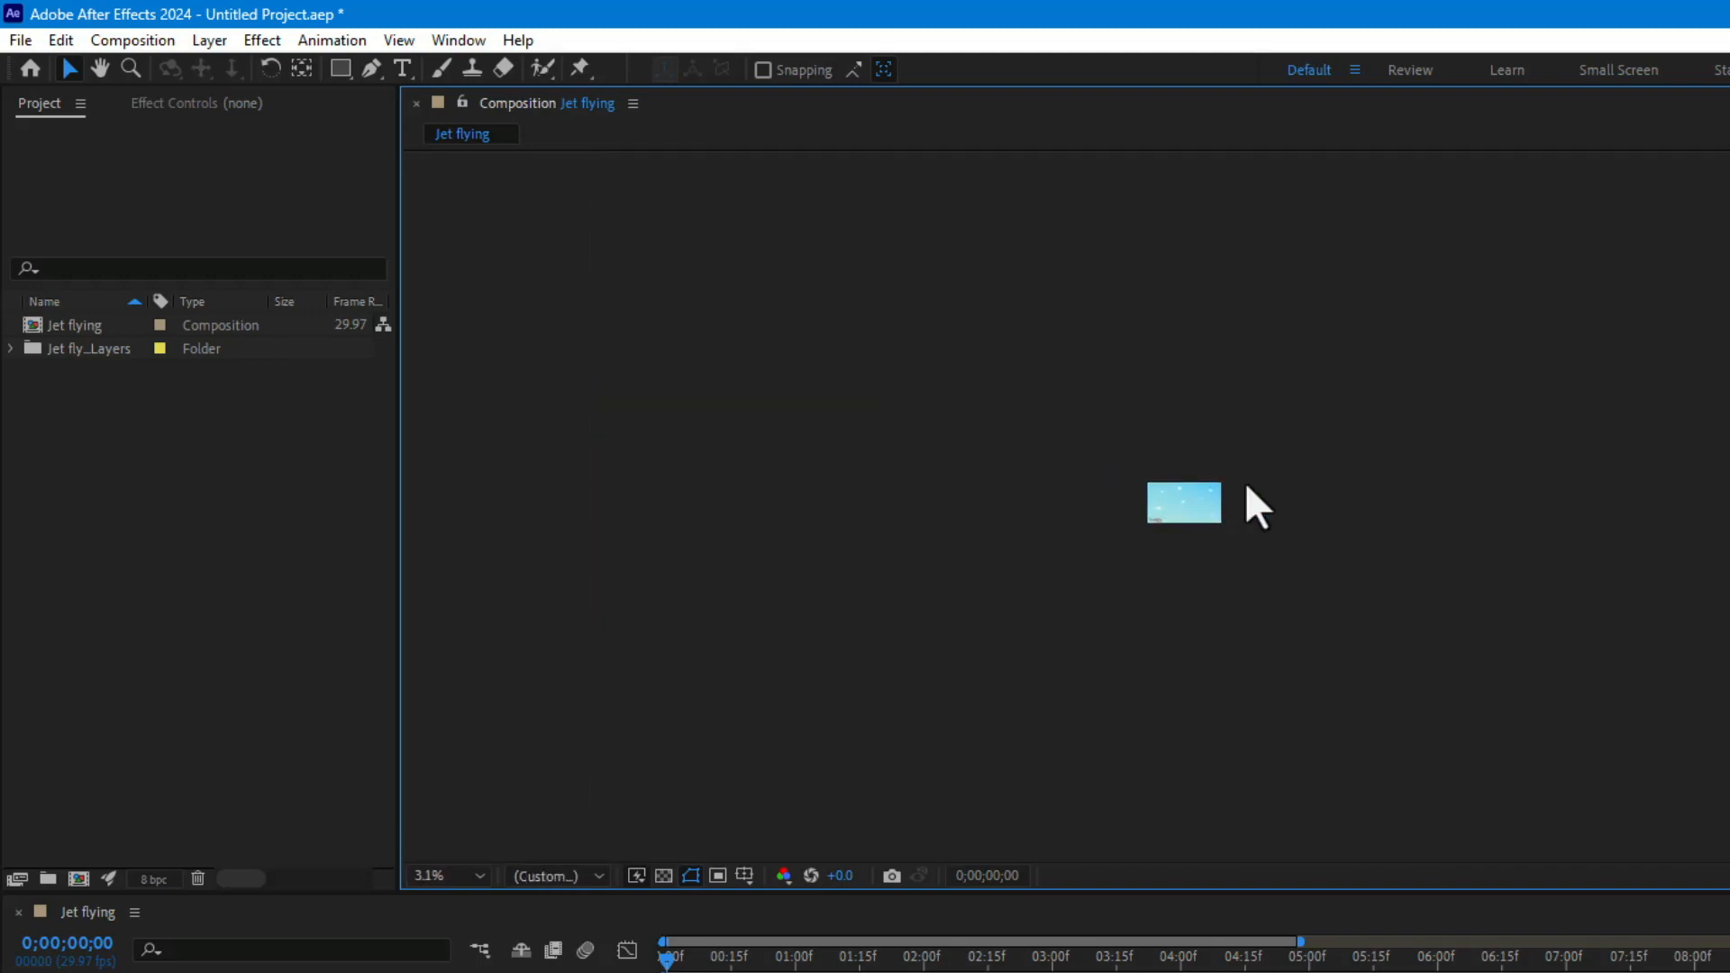
scroll(1246, 483, up, 5)
scroll(1186, 451, down, 2)
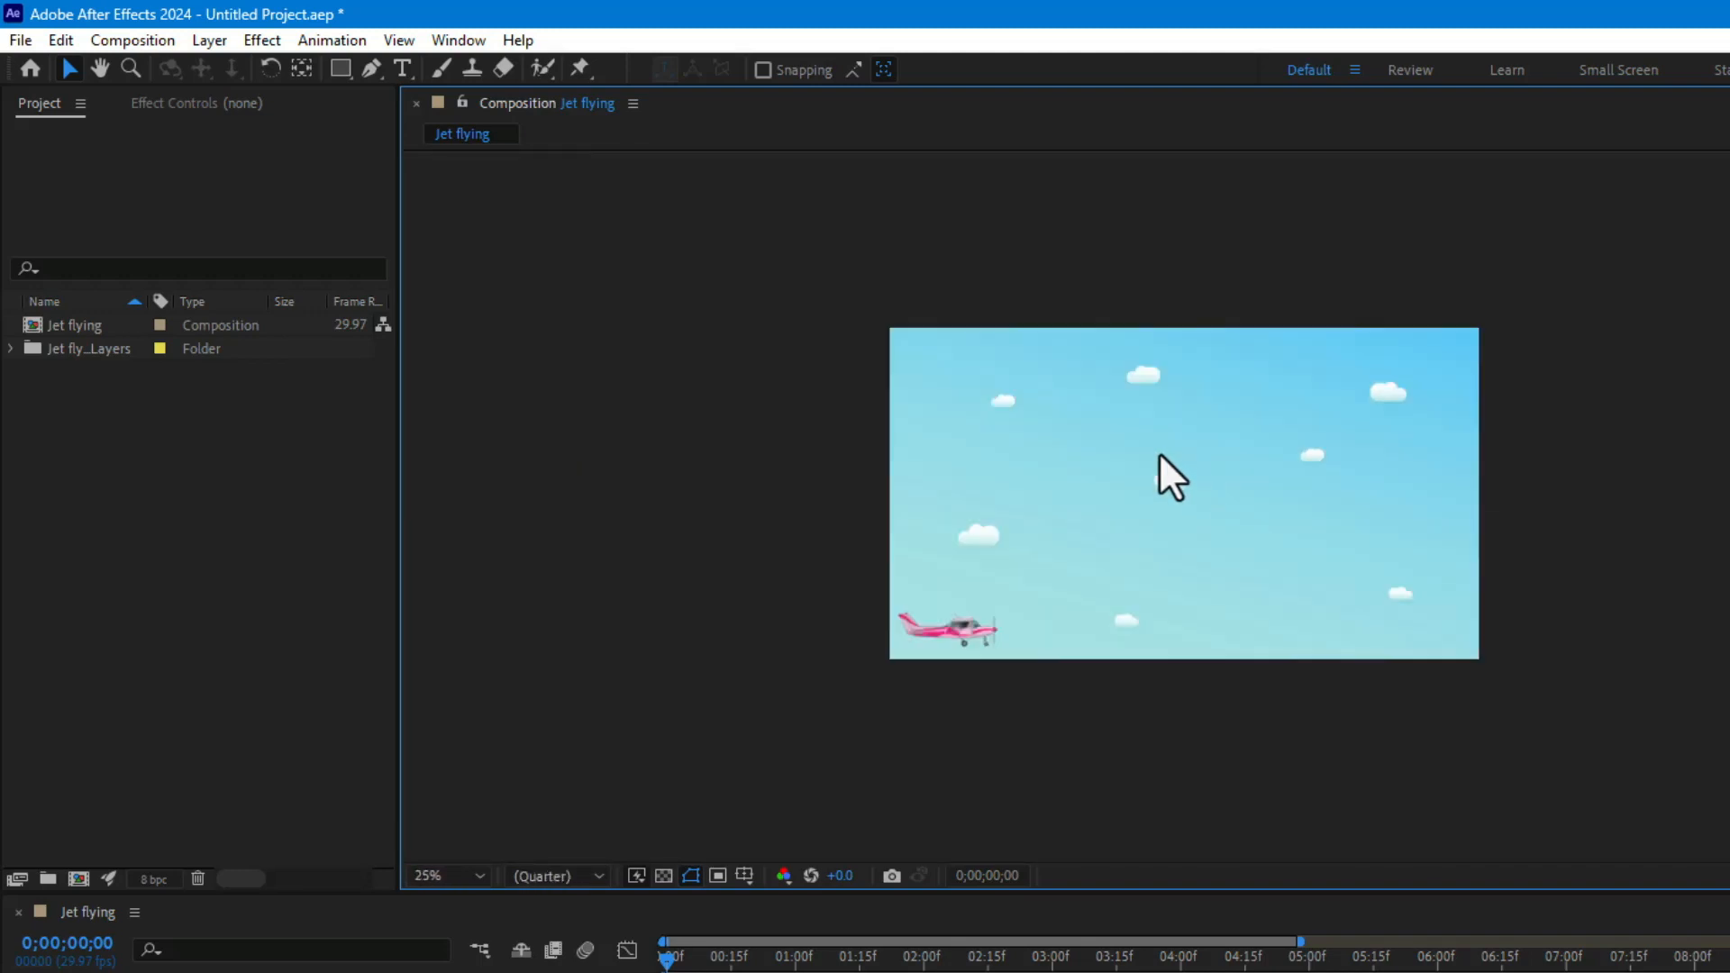
scroll(1169, 478, up, 1)
scroll(1178, 442, down, 3)
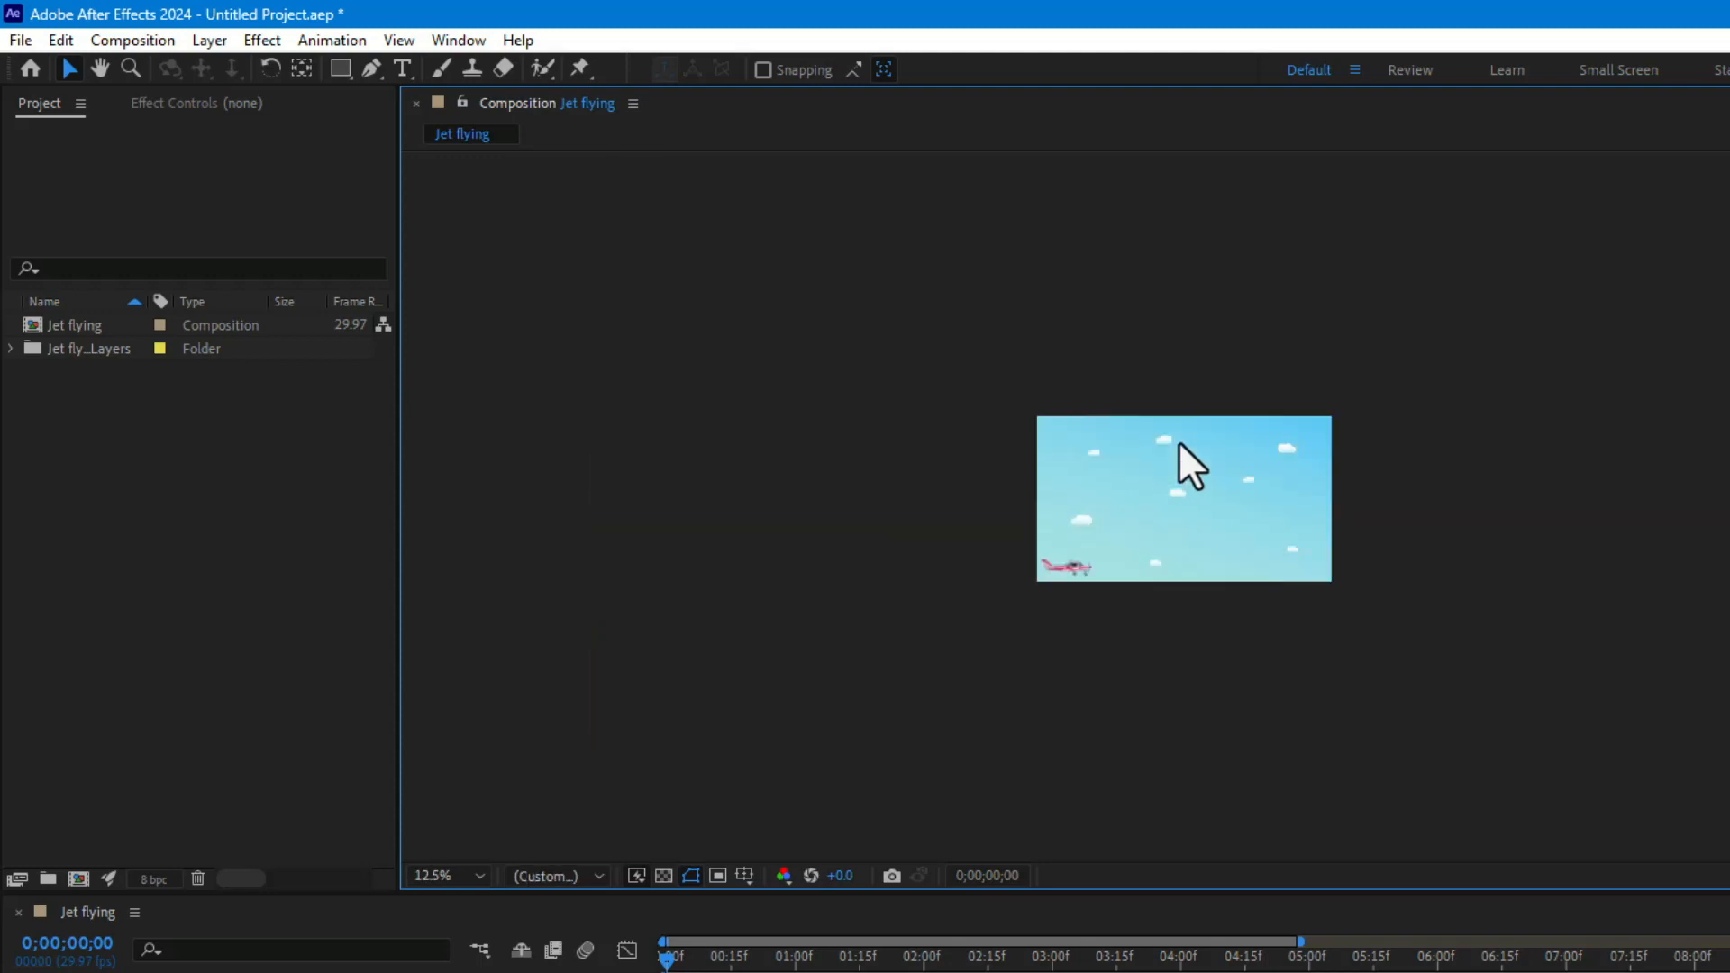
scroll(1155, 437, up, 2)
scroll(1155, 437, up, 1)
scroll(1154, 436, down, 1)
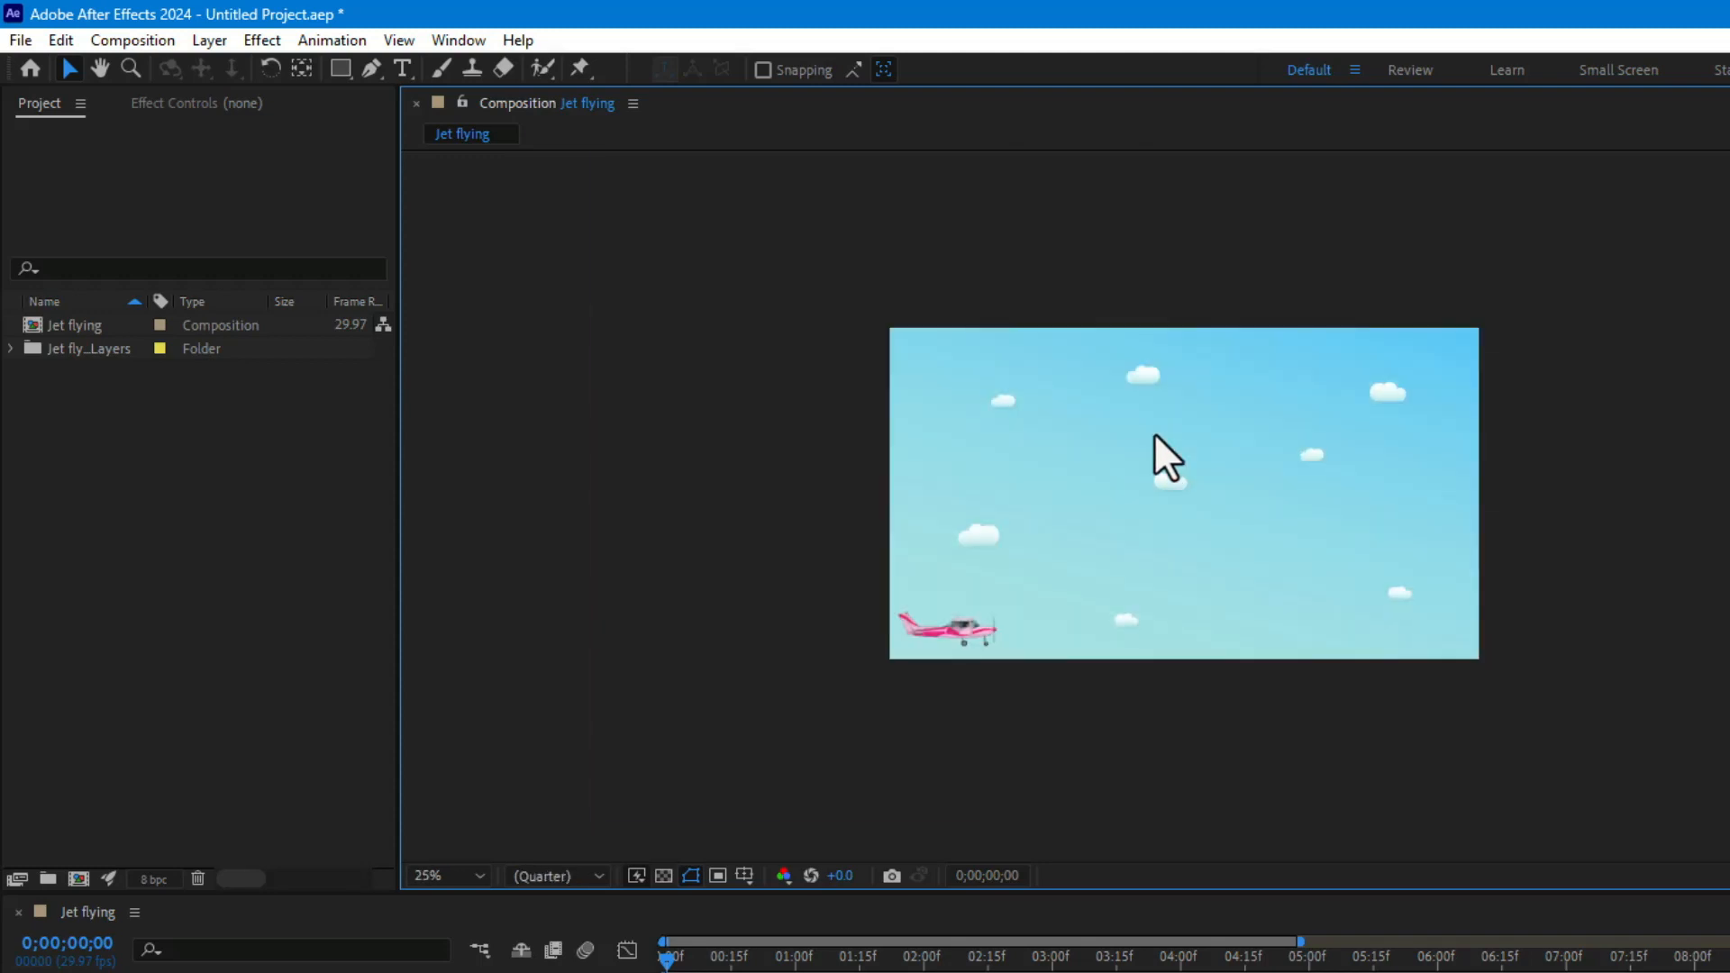
scroll(1155, 436, up, 2)
scroll(1154, 436, down, 2)
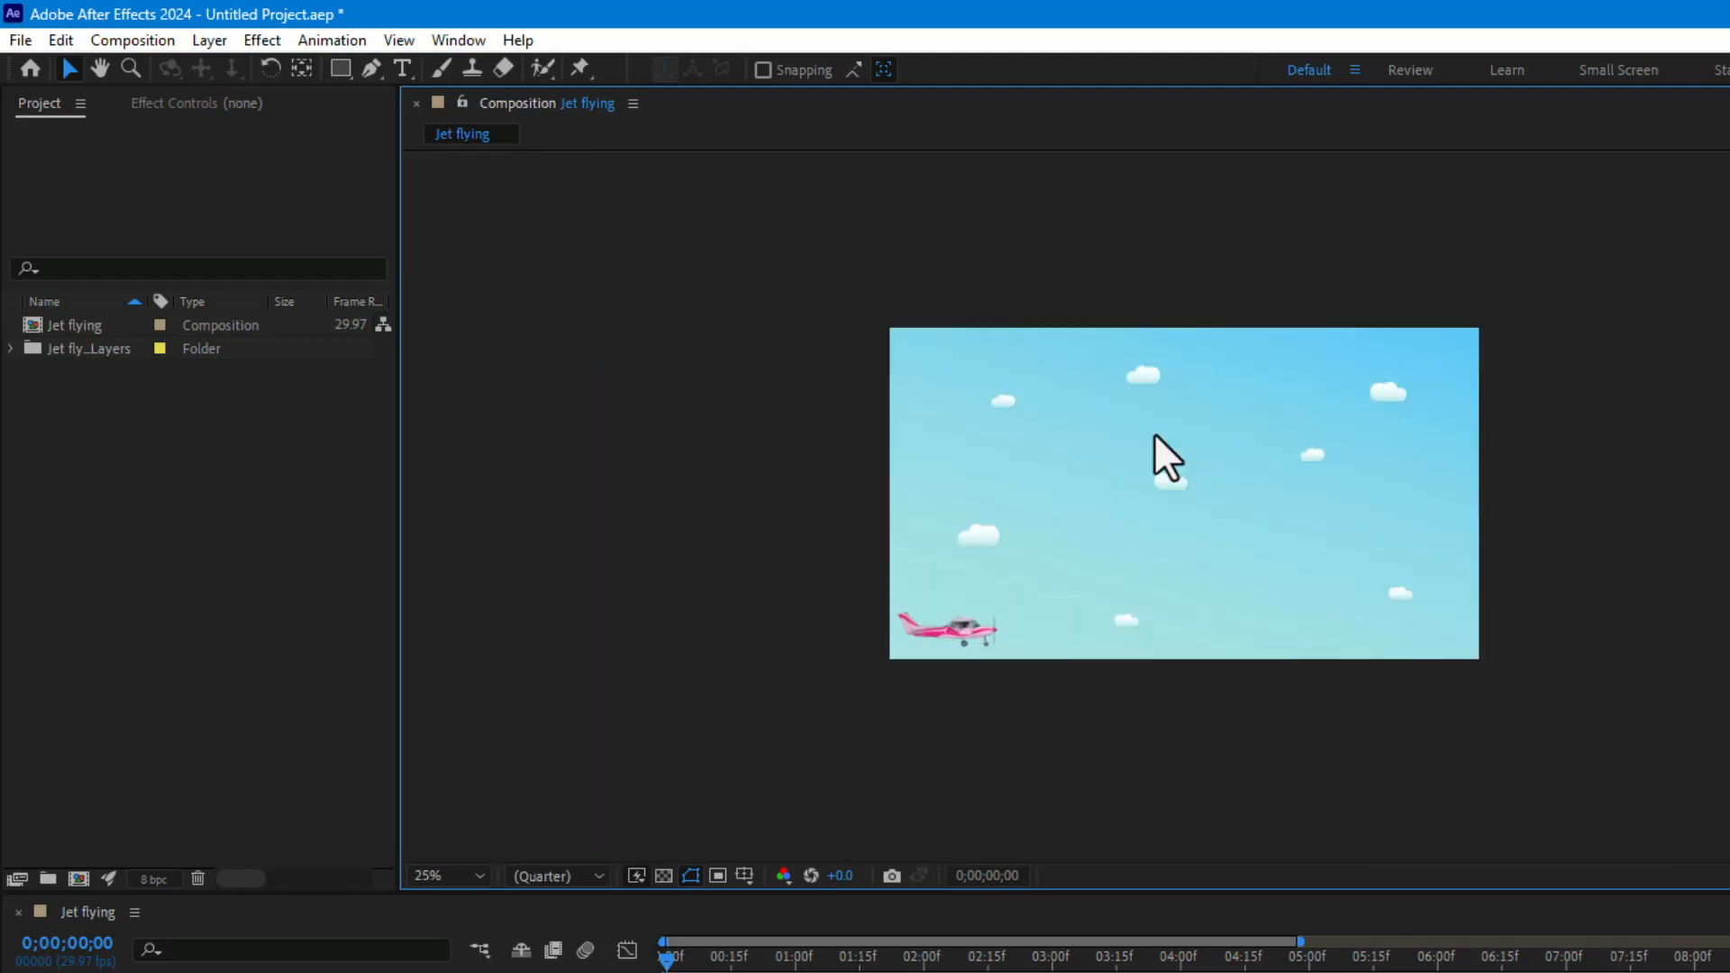
Set the composition viewer's magnification to Fit up to 100%
click(480, 876)
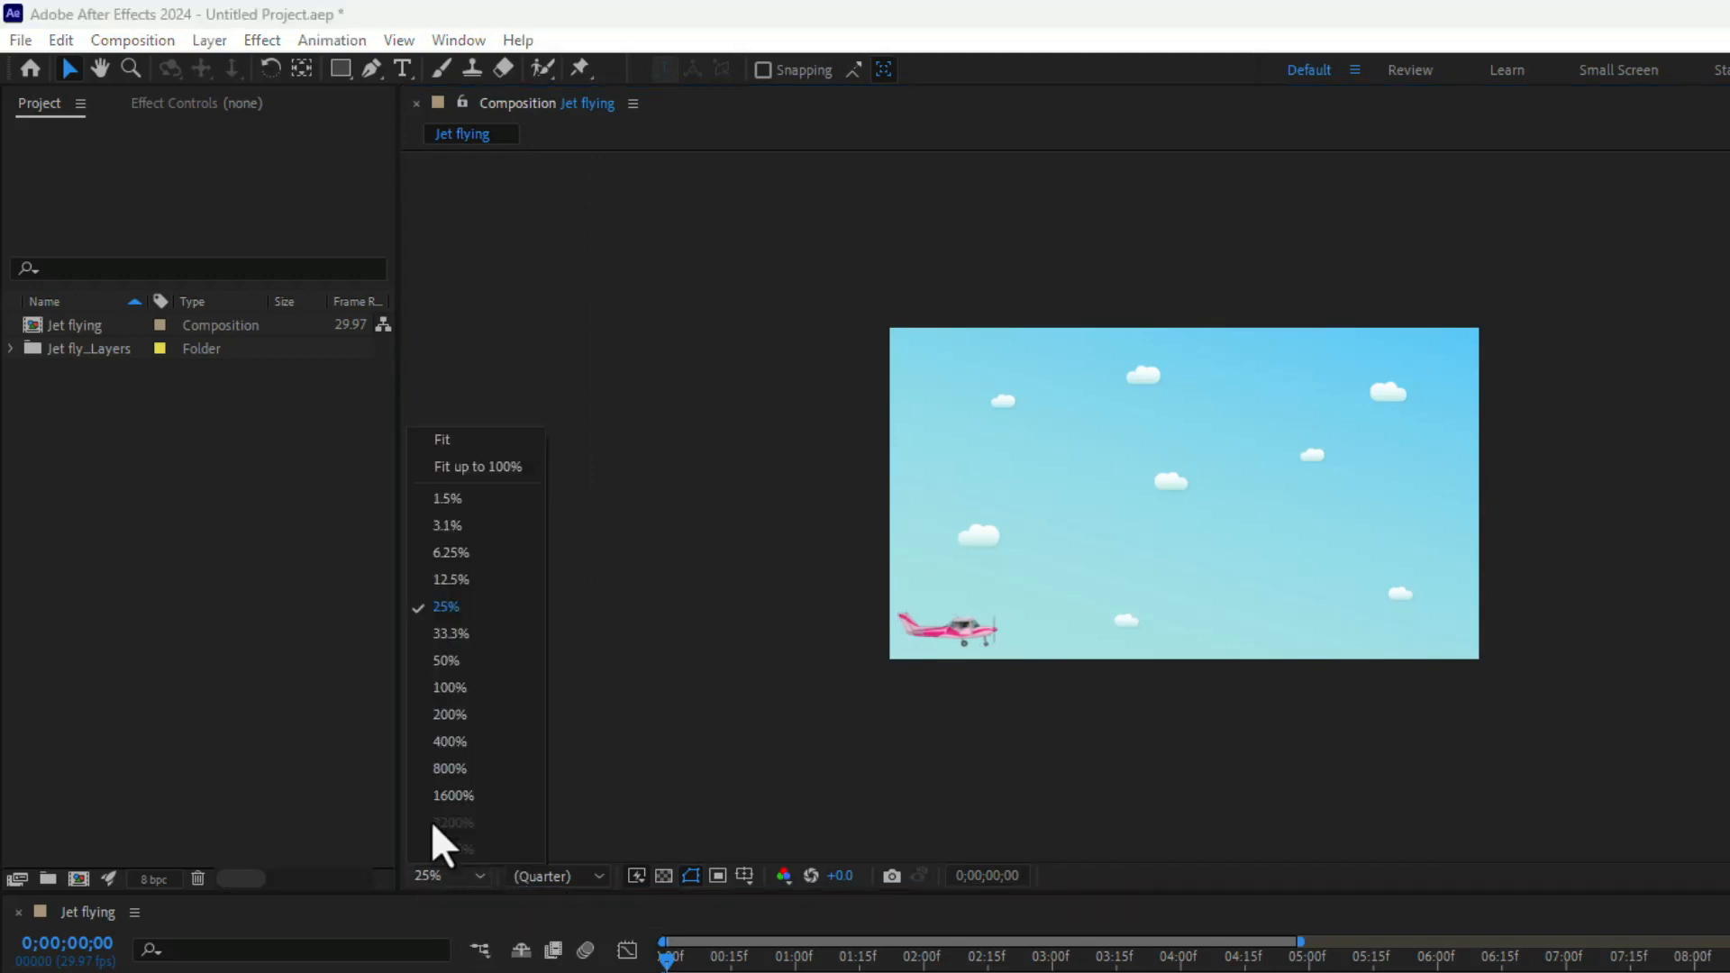
click(484, 466)
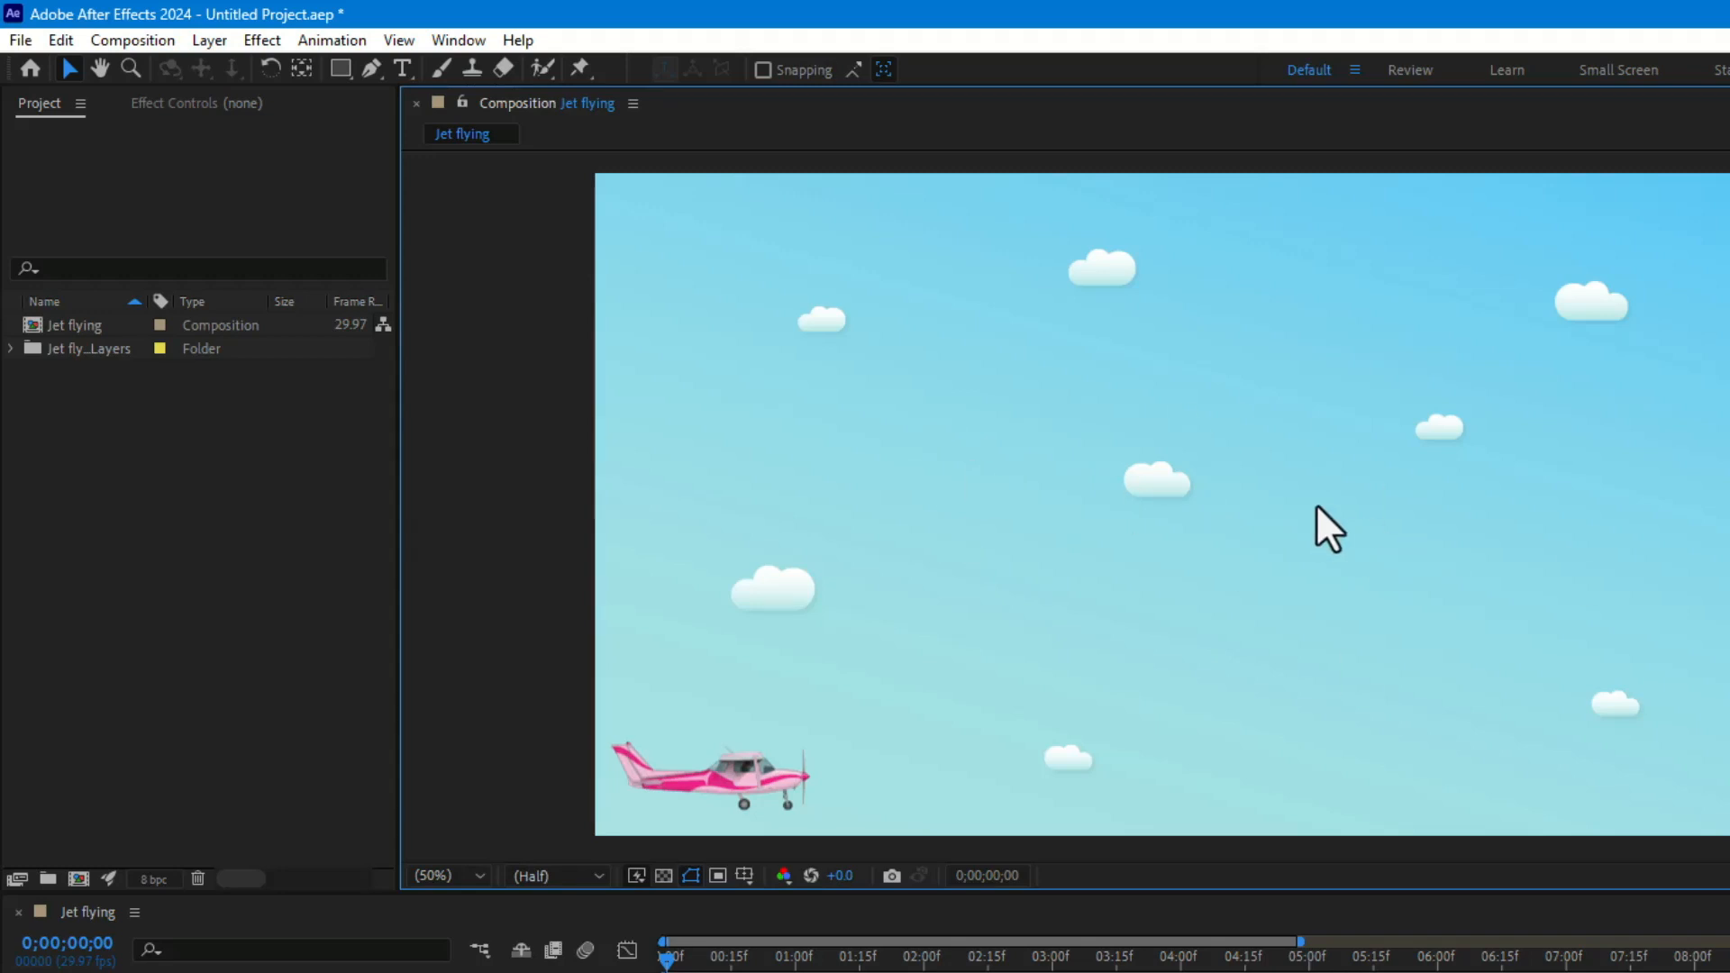
Magnify the sky area to 1600% with the Zoom tool, reduce the view to 25%, and return to the Selection tool
click(130, 68)
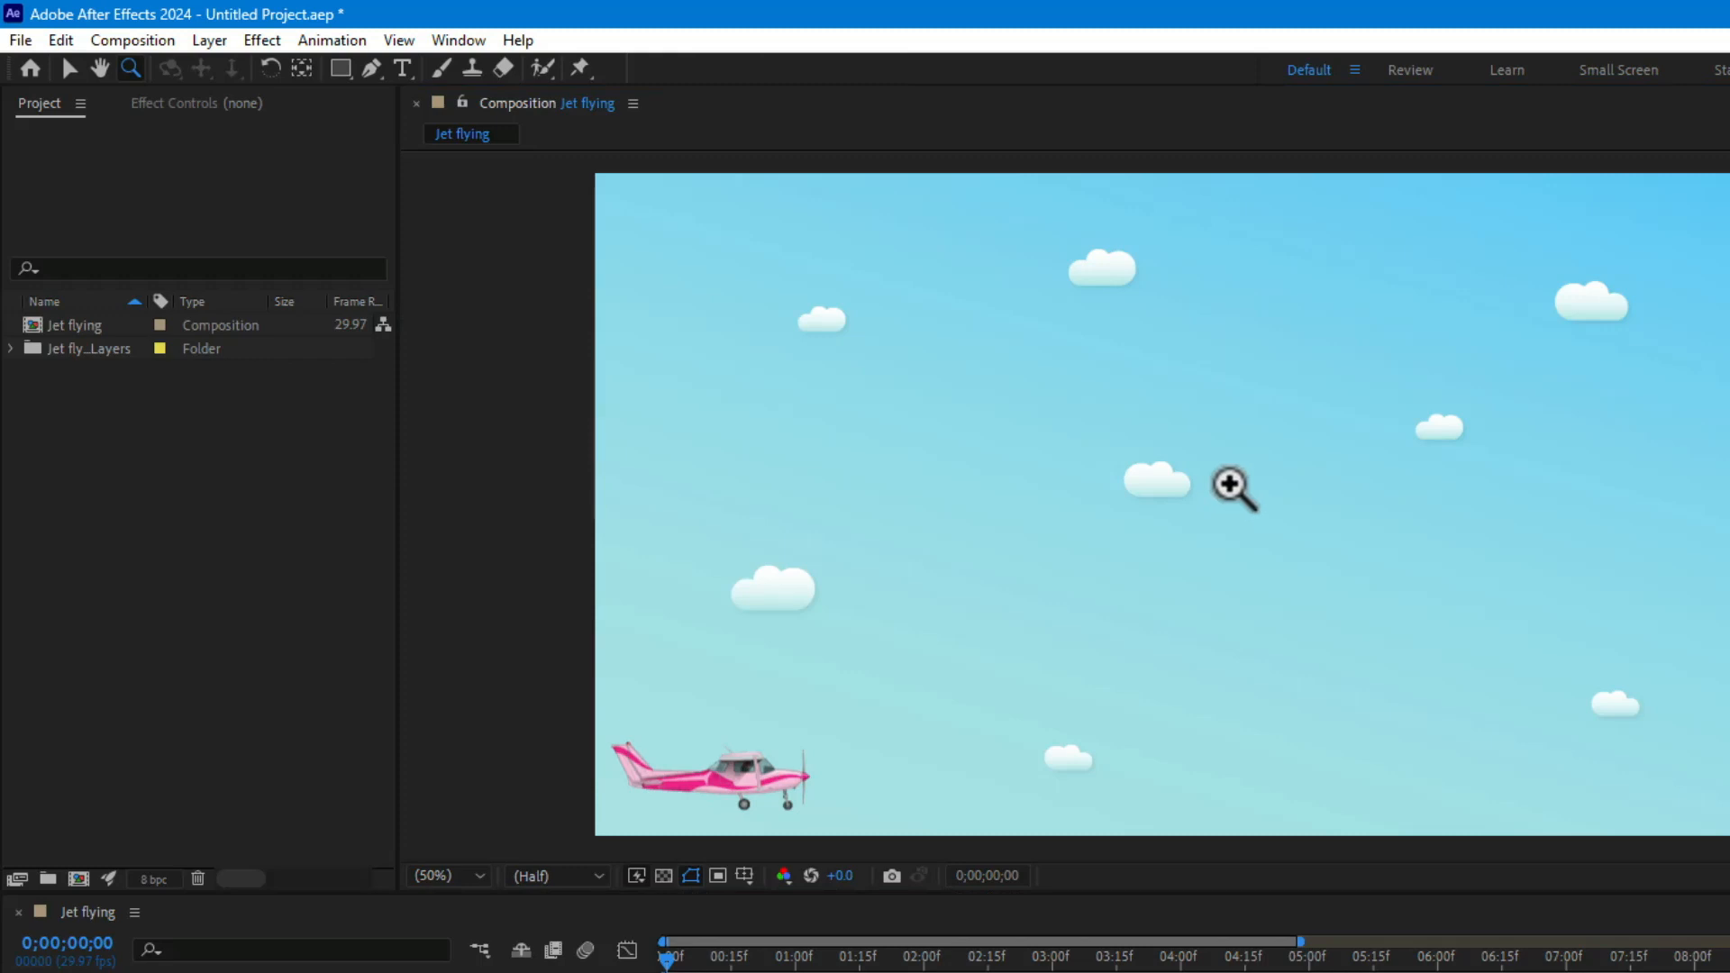
click(1229, 477)
click(1229, 478)
click(1228, 477)
click(1229, 476)
click(1228, 477)
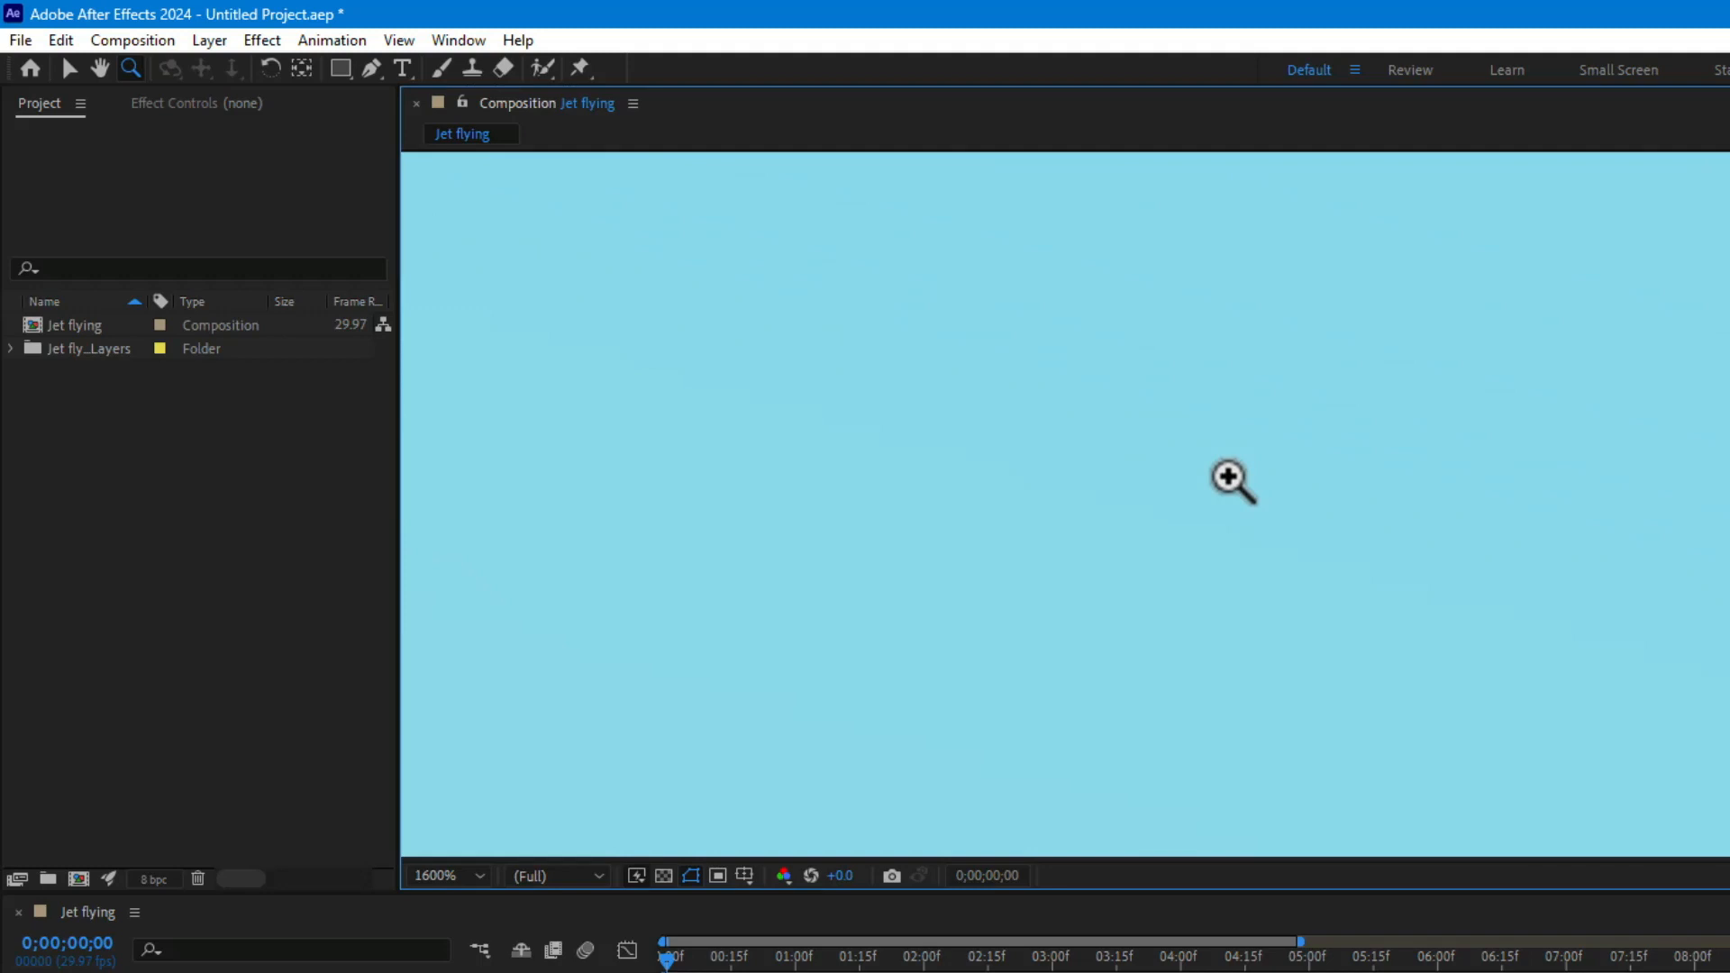
alt+click(1230, 477)
alt+click(1229, 478)
alt+click(1229, 478)
alt+click(1229, 477)
alt+click(1229, 478)
alt+click(1229, 478)
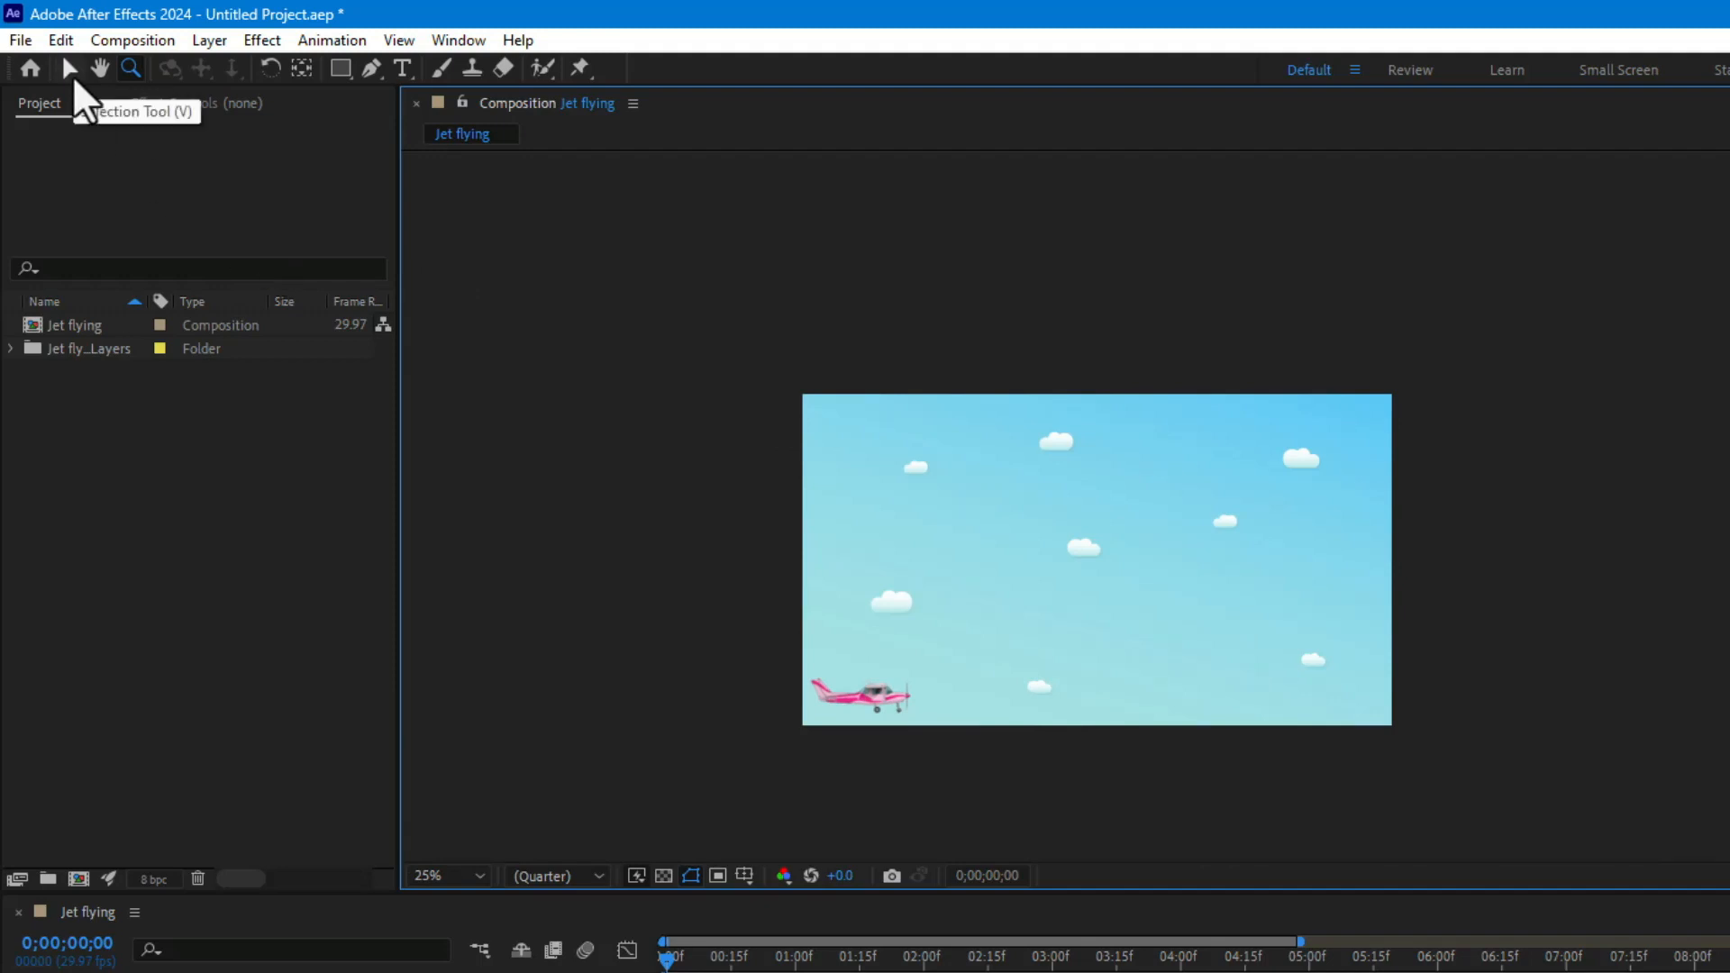
key(v)
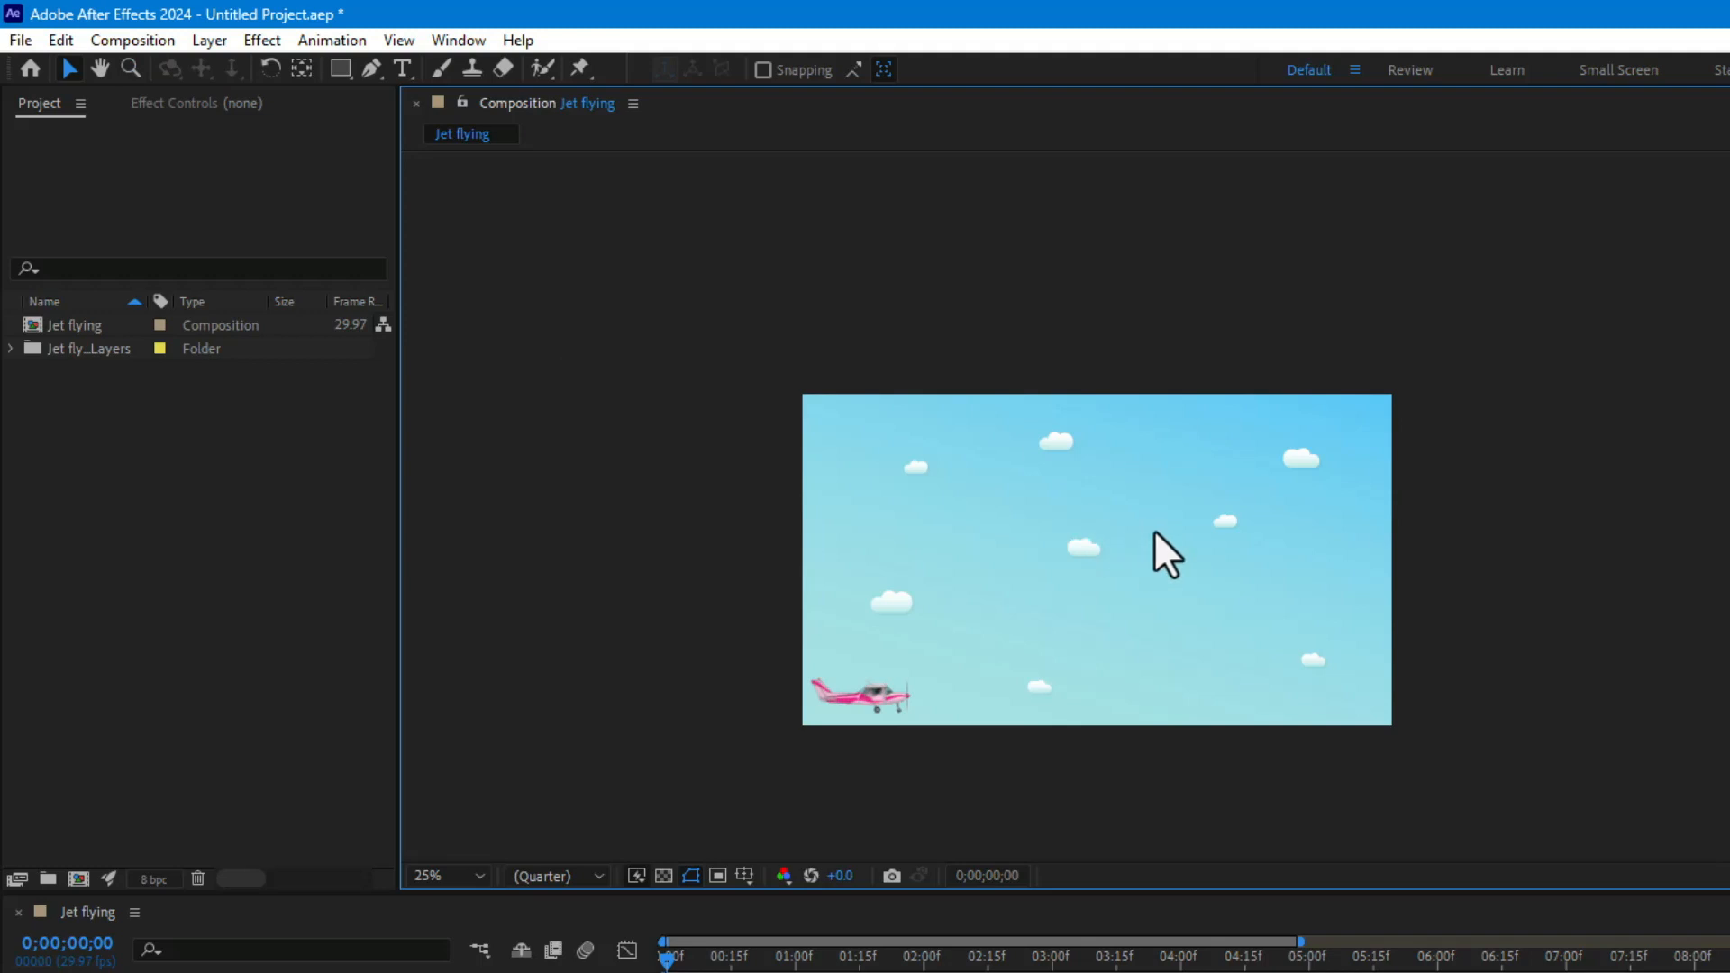
Select the airplane, reposition the composition view up and to the right with the Hand tool, and return to the Selection tool
click(900, 677)
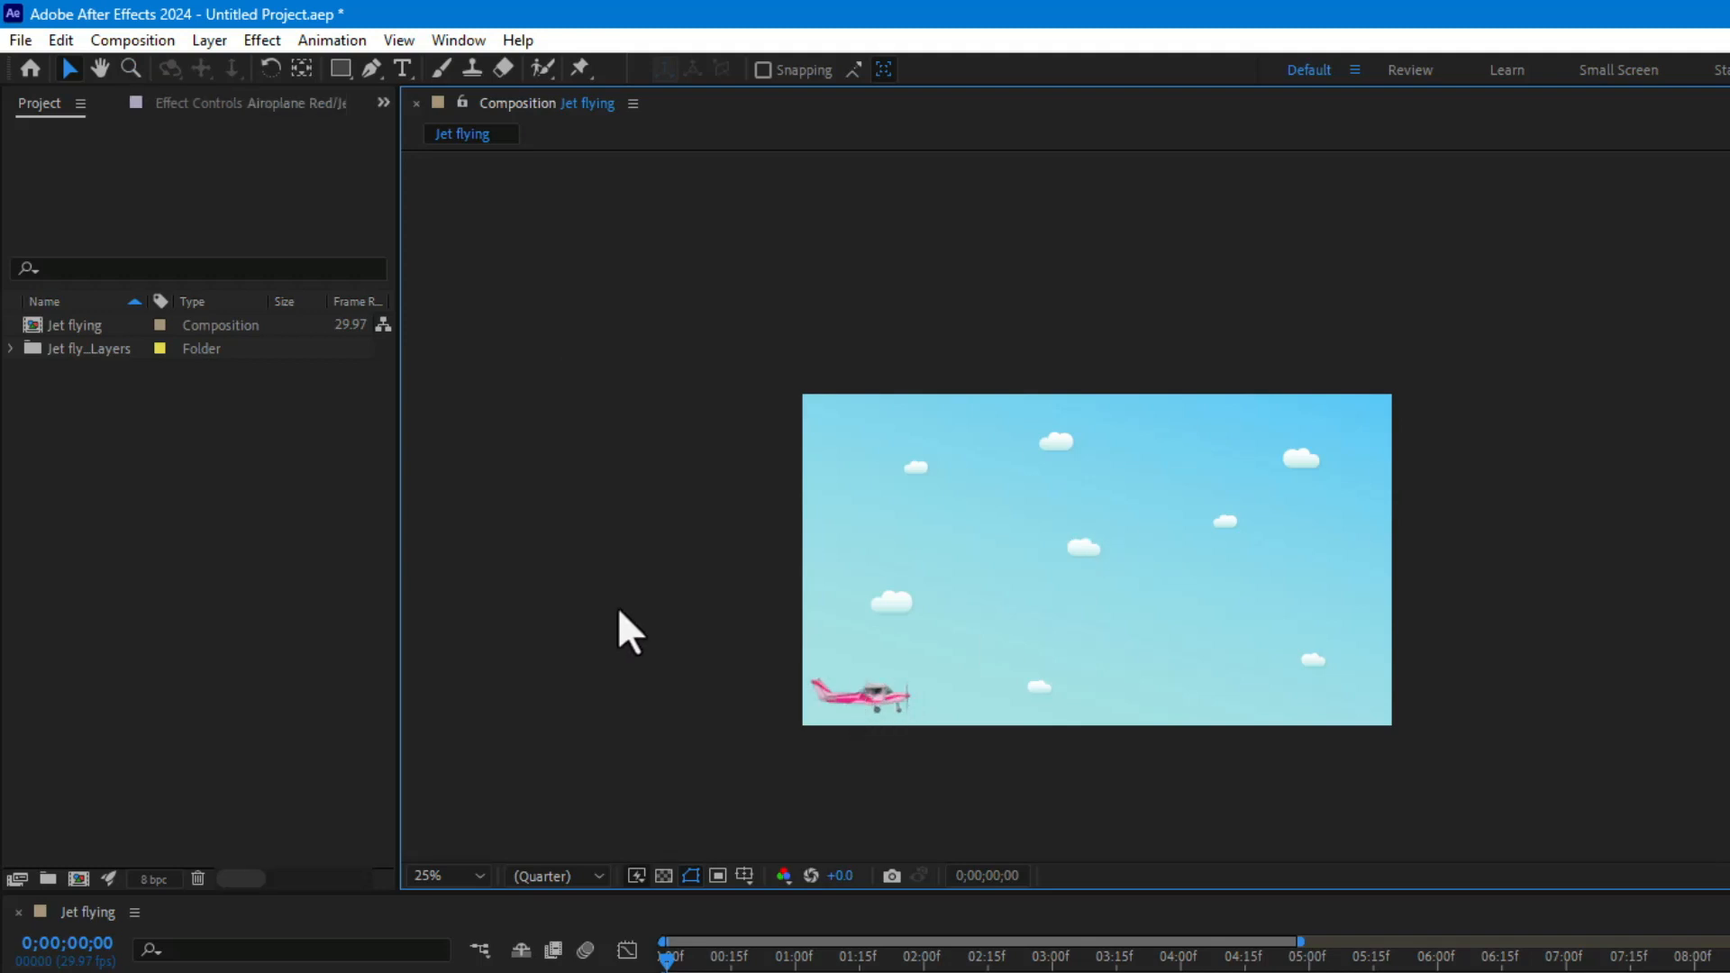
click(100, 68)
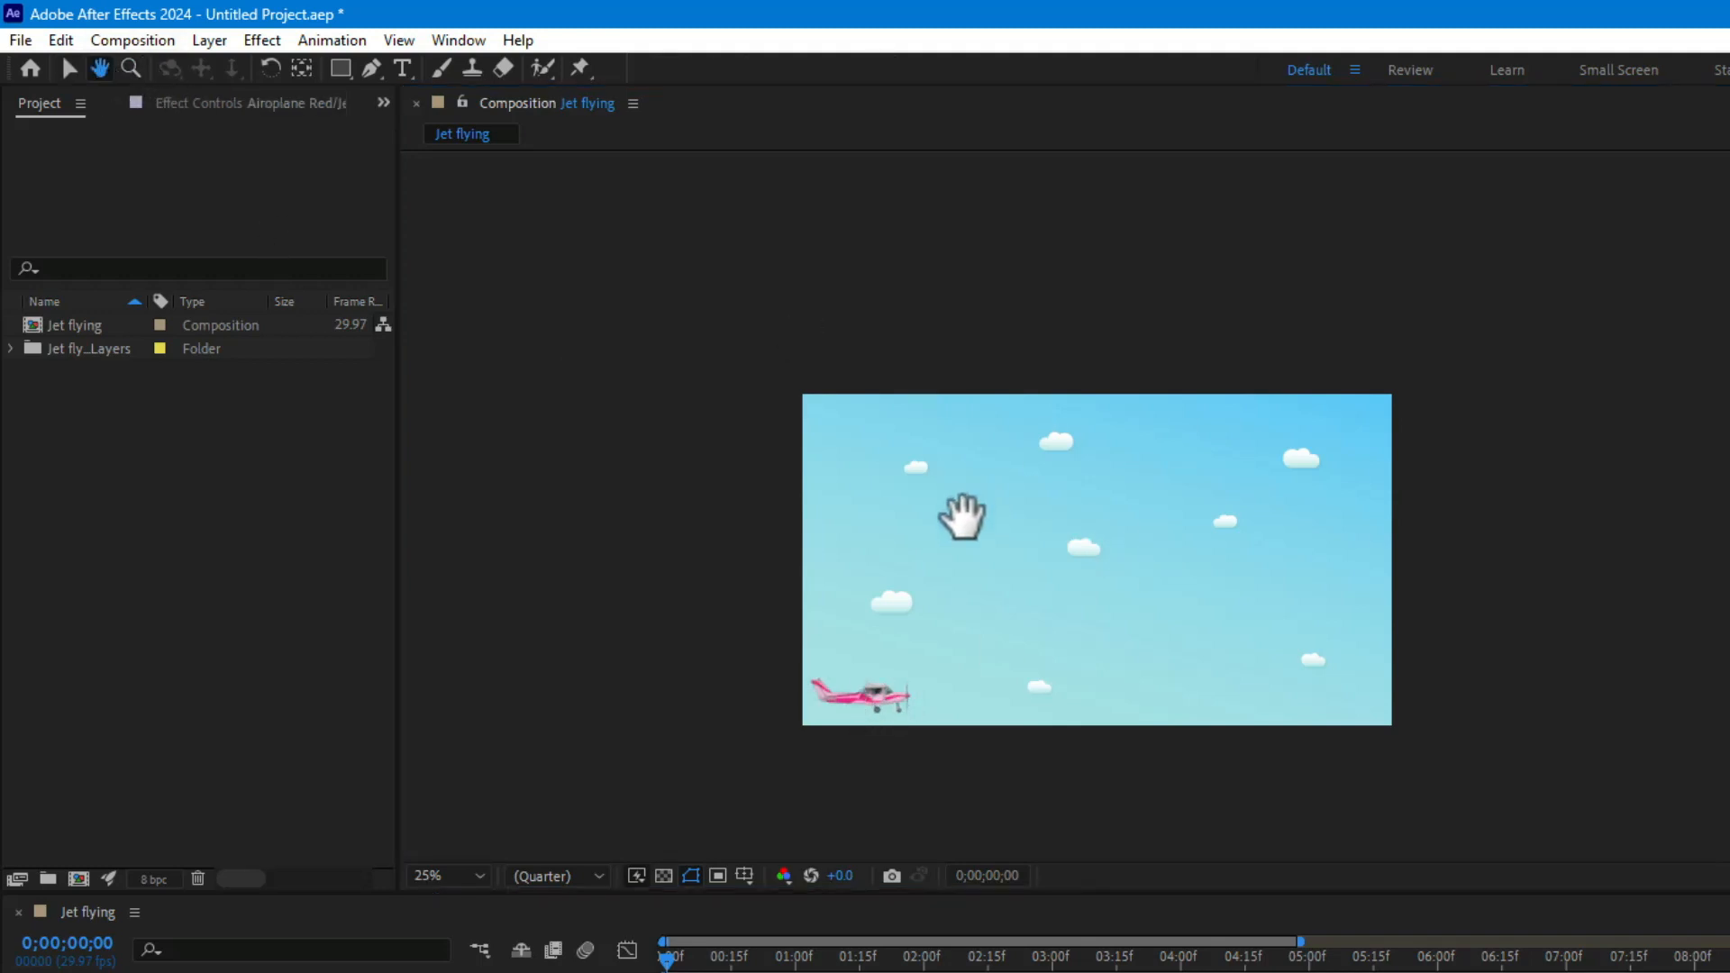
click(1244, 649)
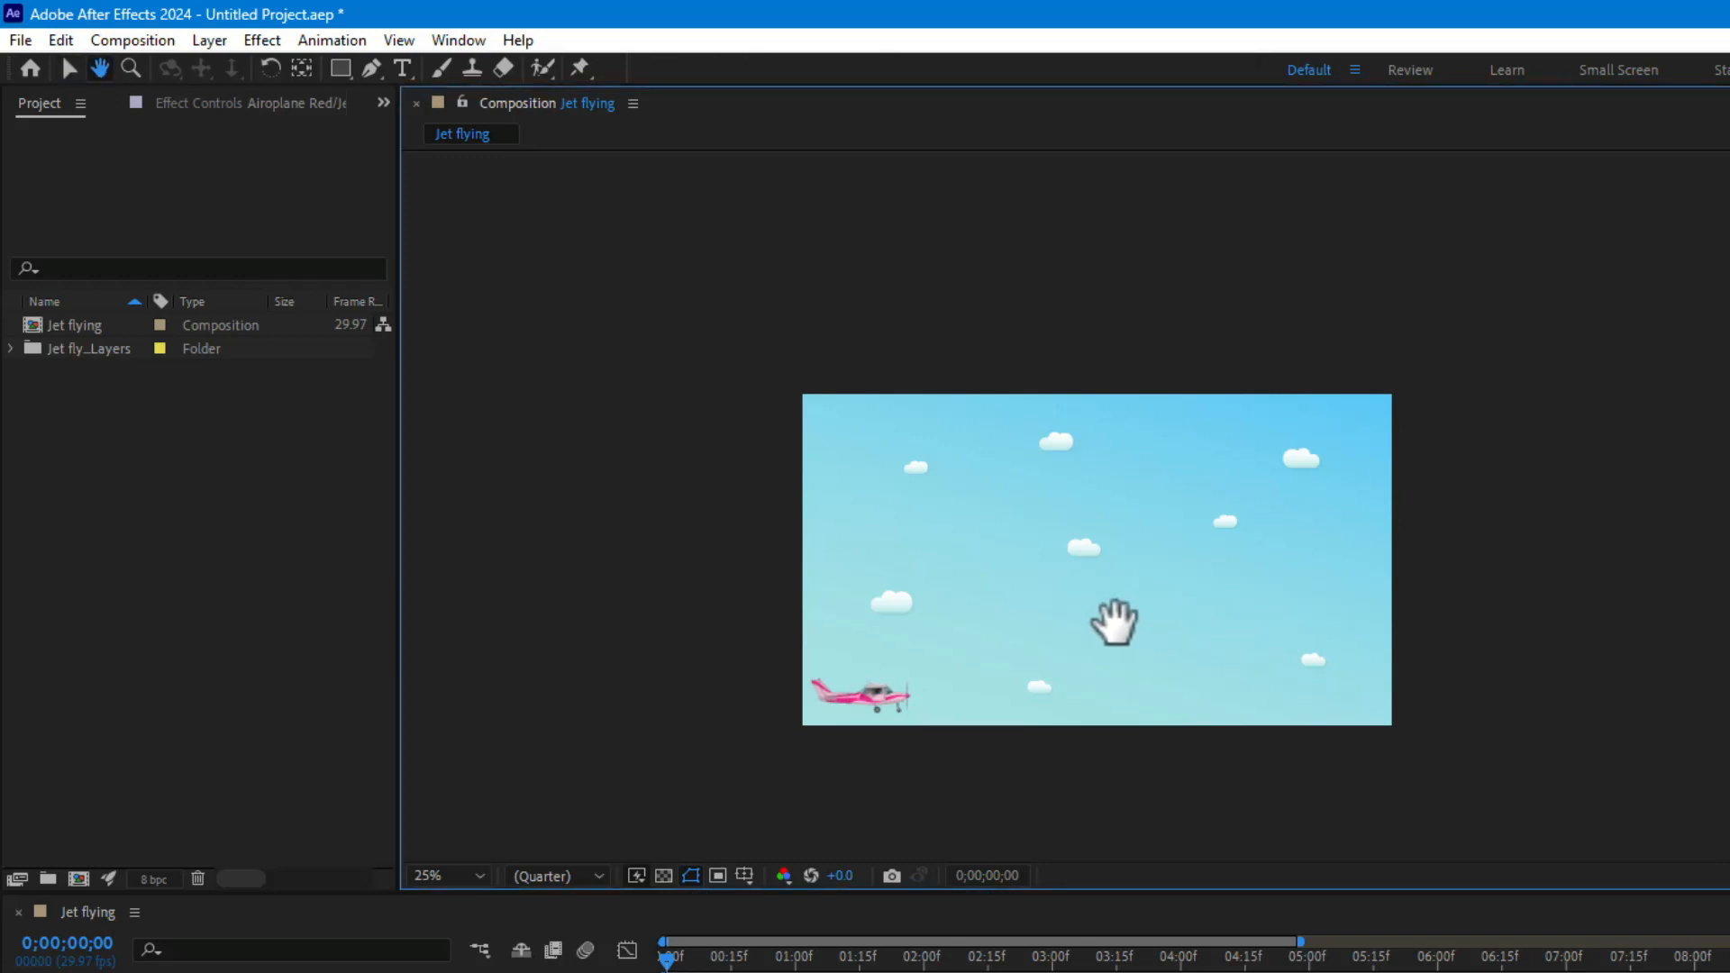
drag(1096, 625, 1209, 514)
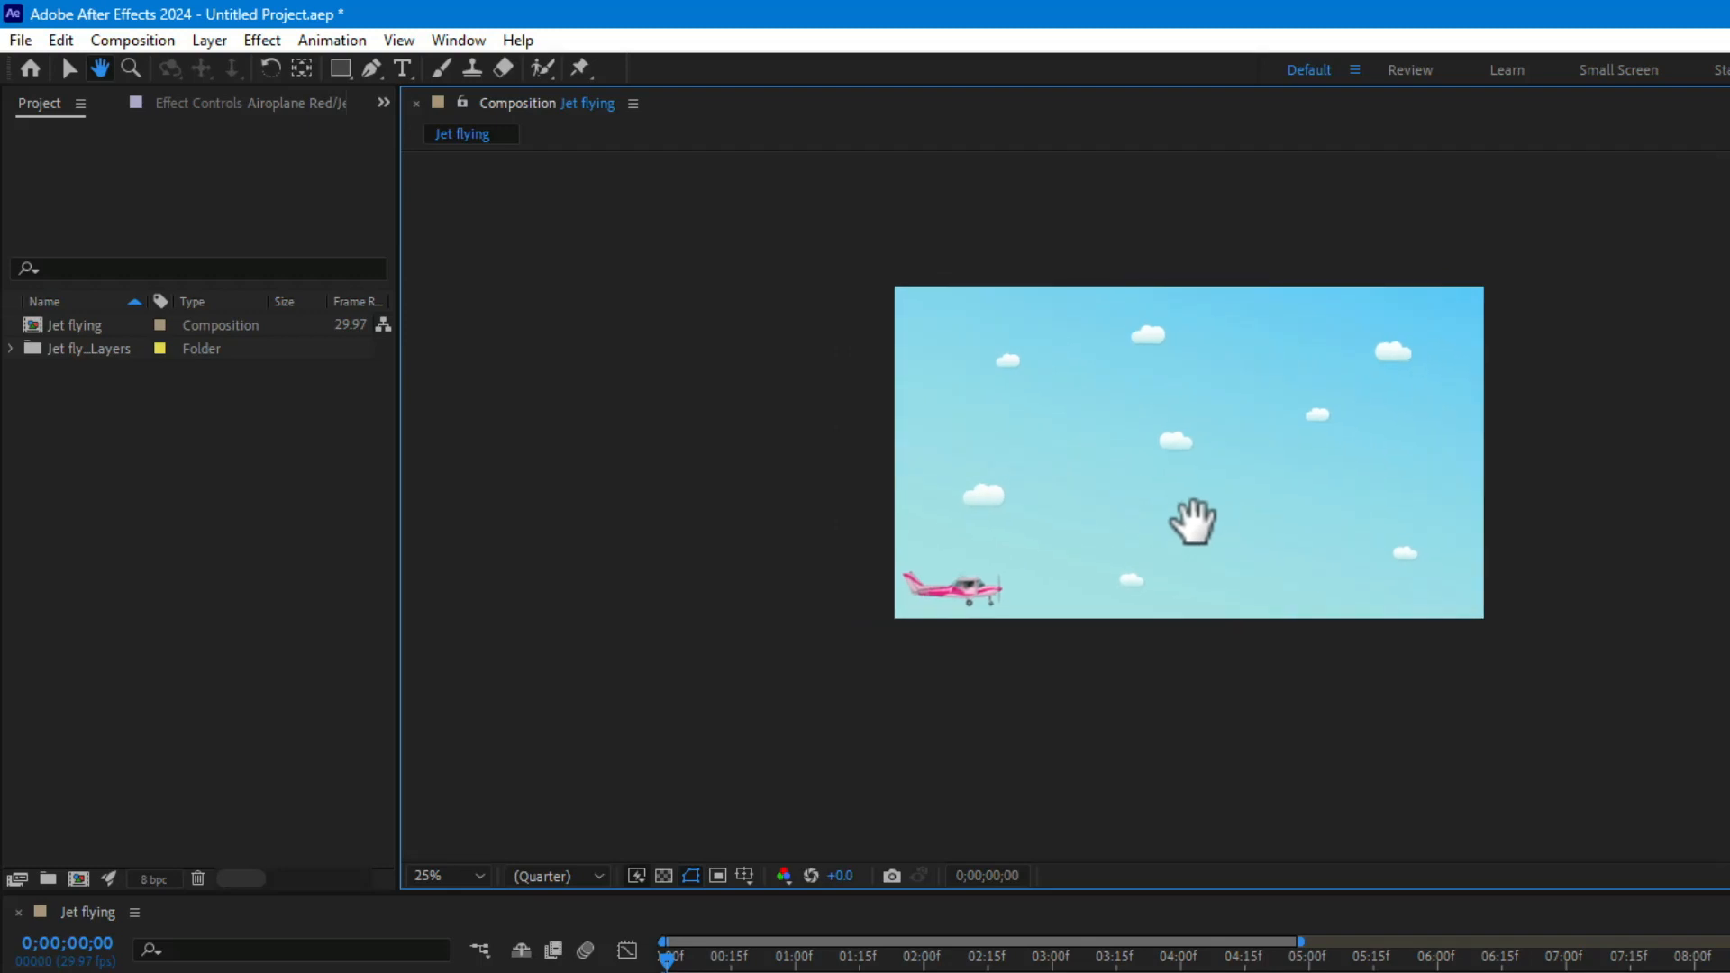
key(v)
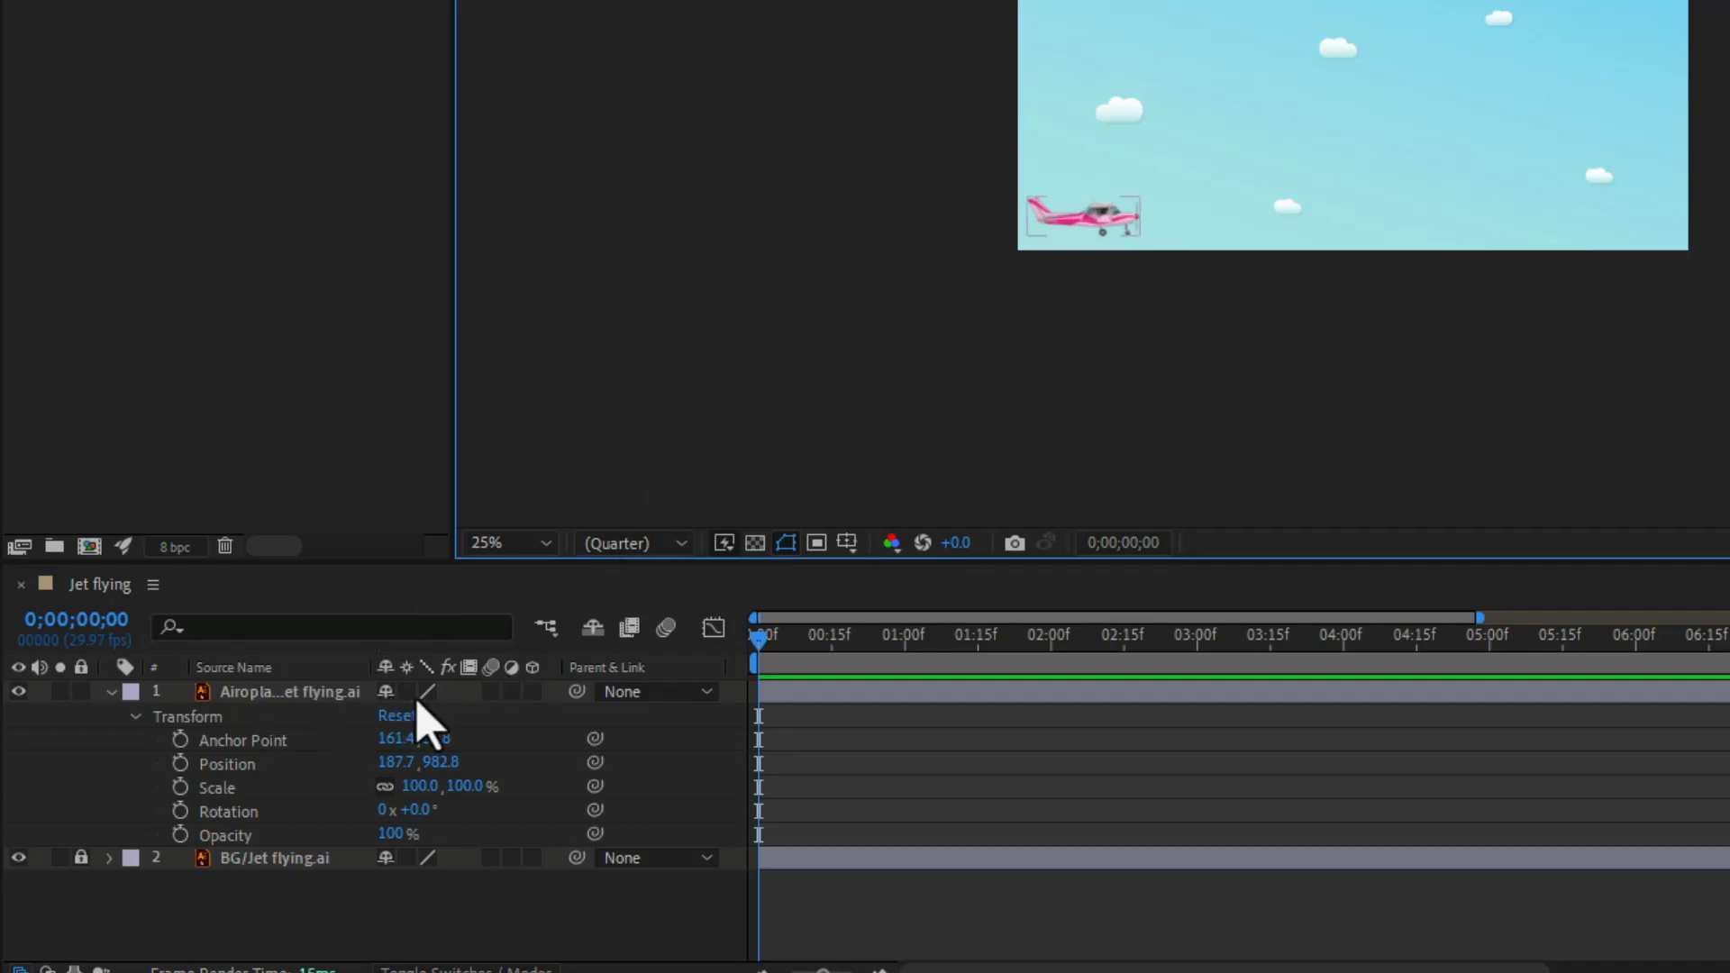
Make the airplane layer 3D to examine its additional transform properties, and return it to 2D
click(532, 692)
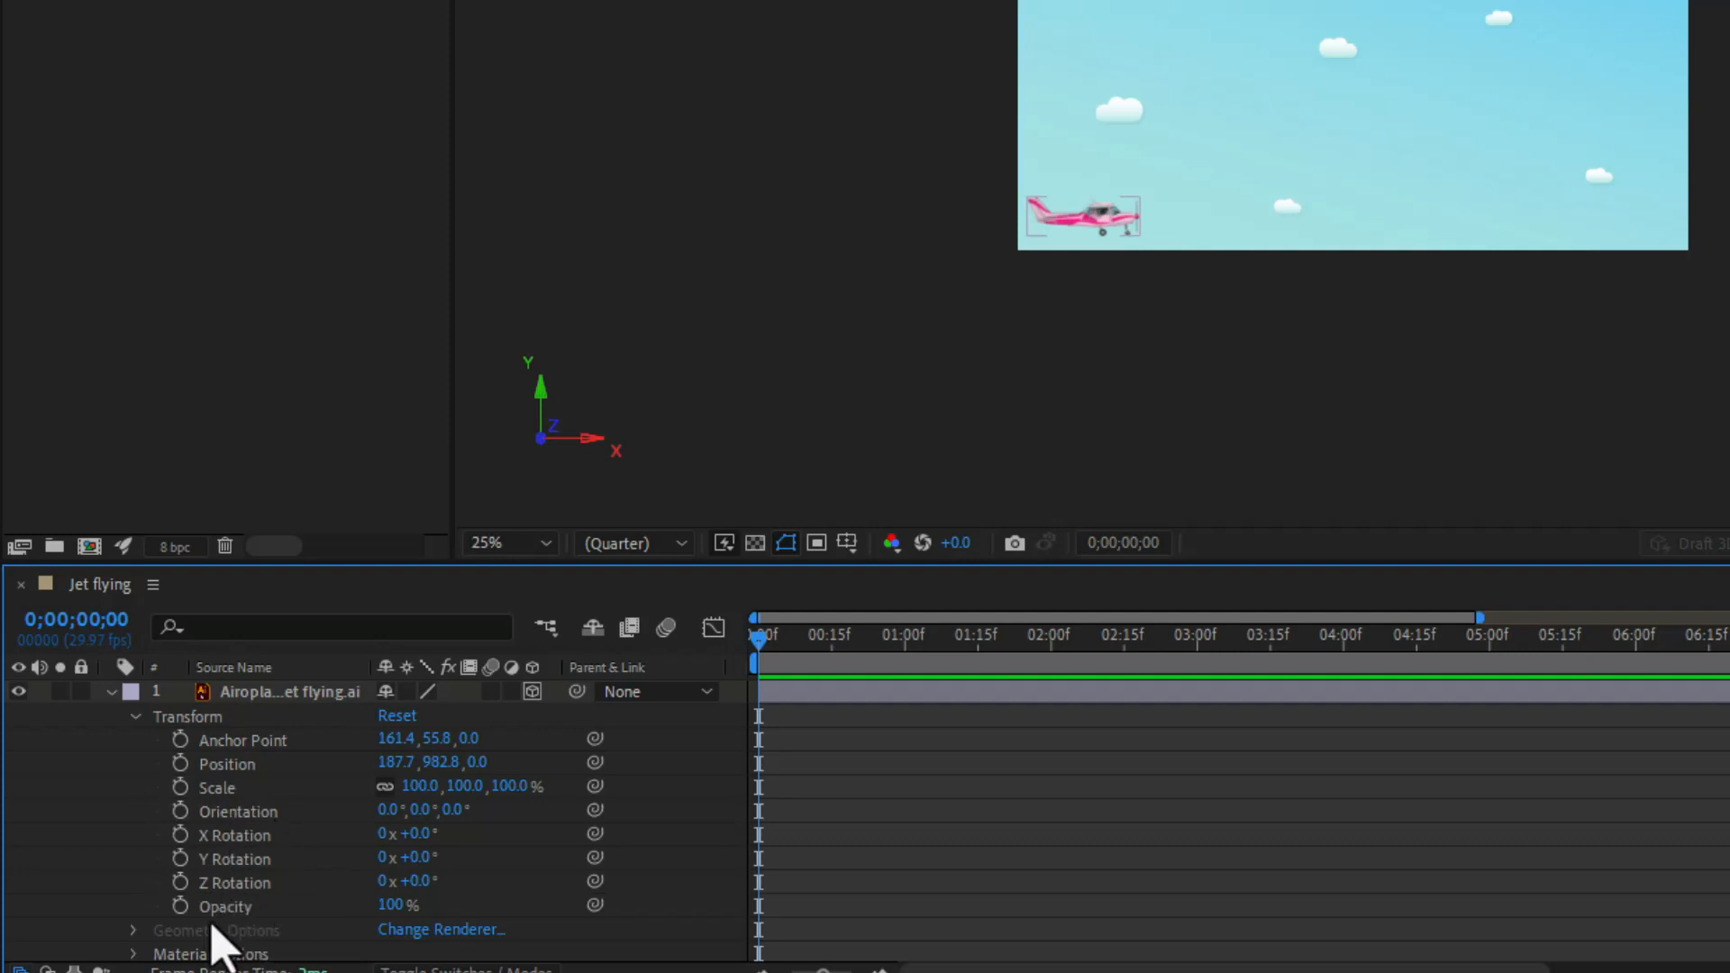
click(533, 692)
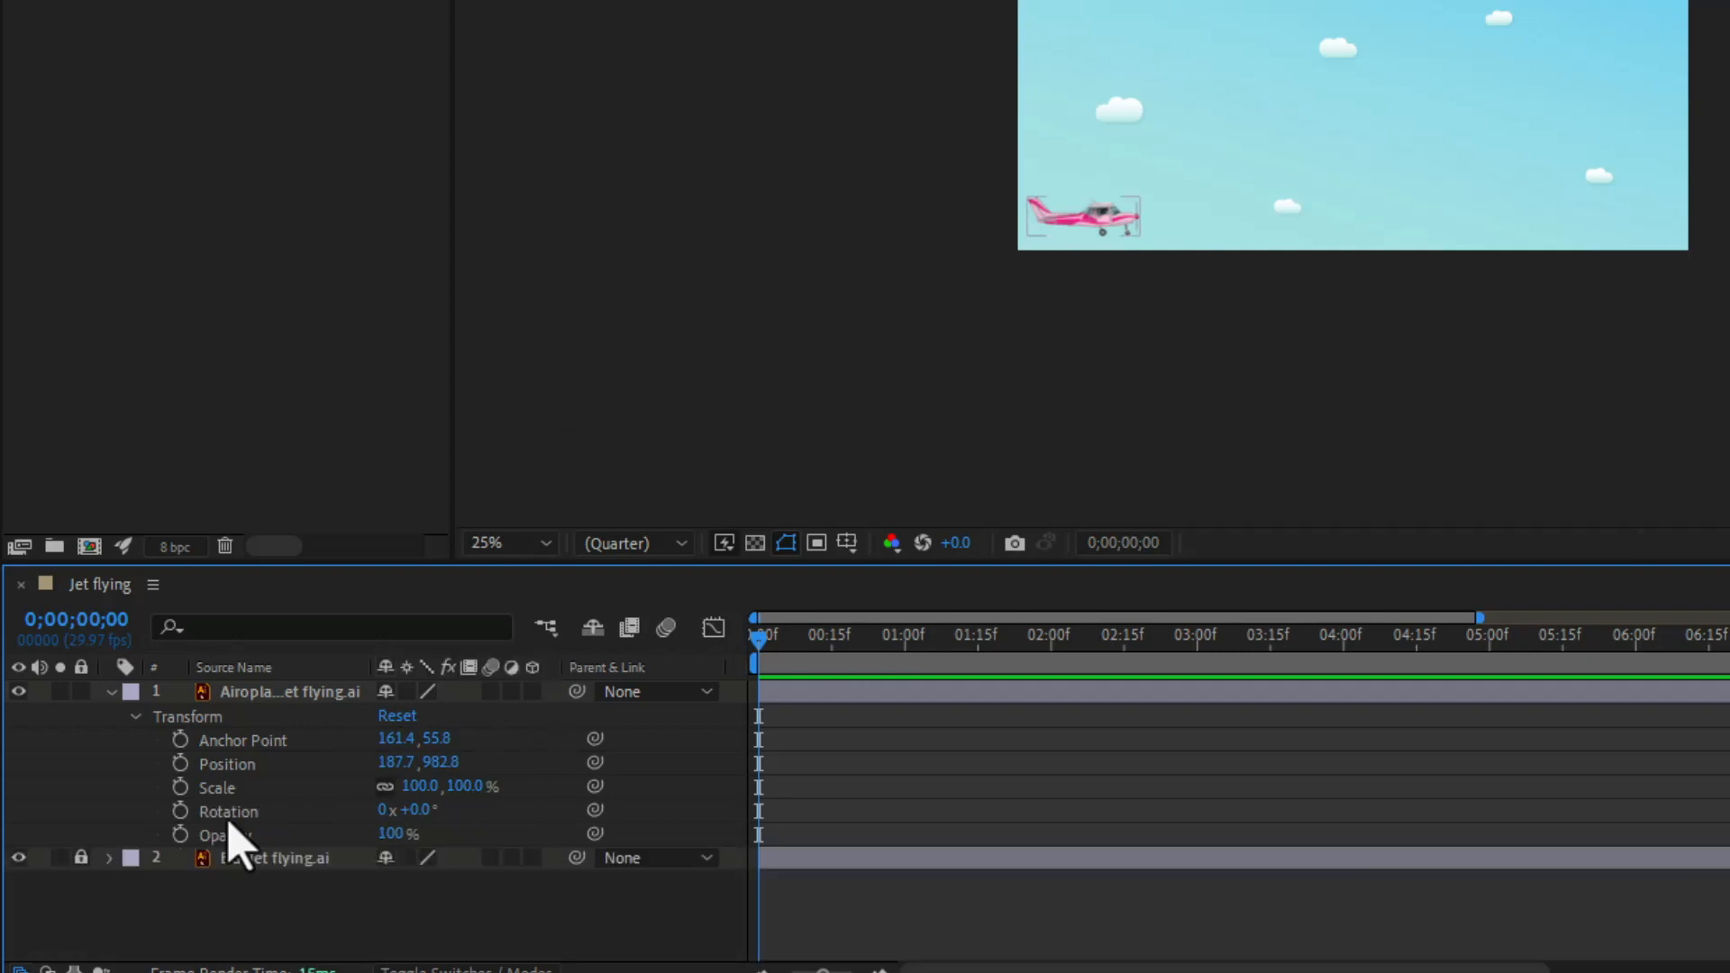
Select the airplane layer at 100% magnification and shift it horizontally to an X position of 218.7
click(1033, 278)
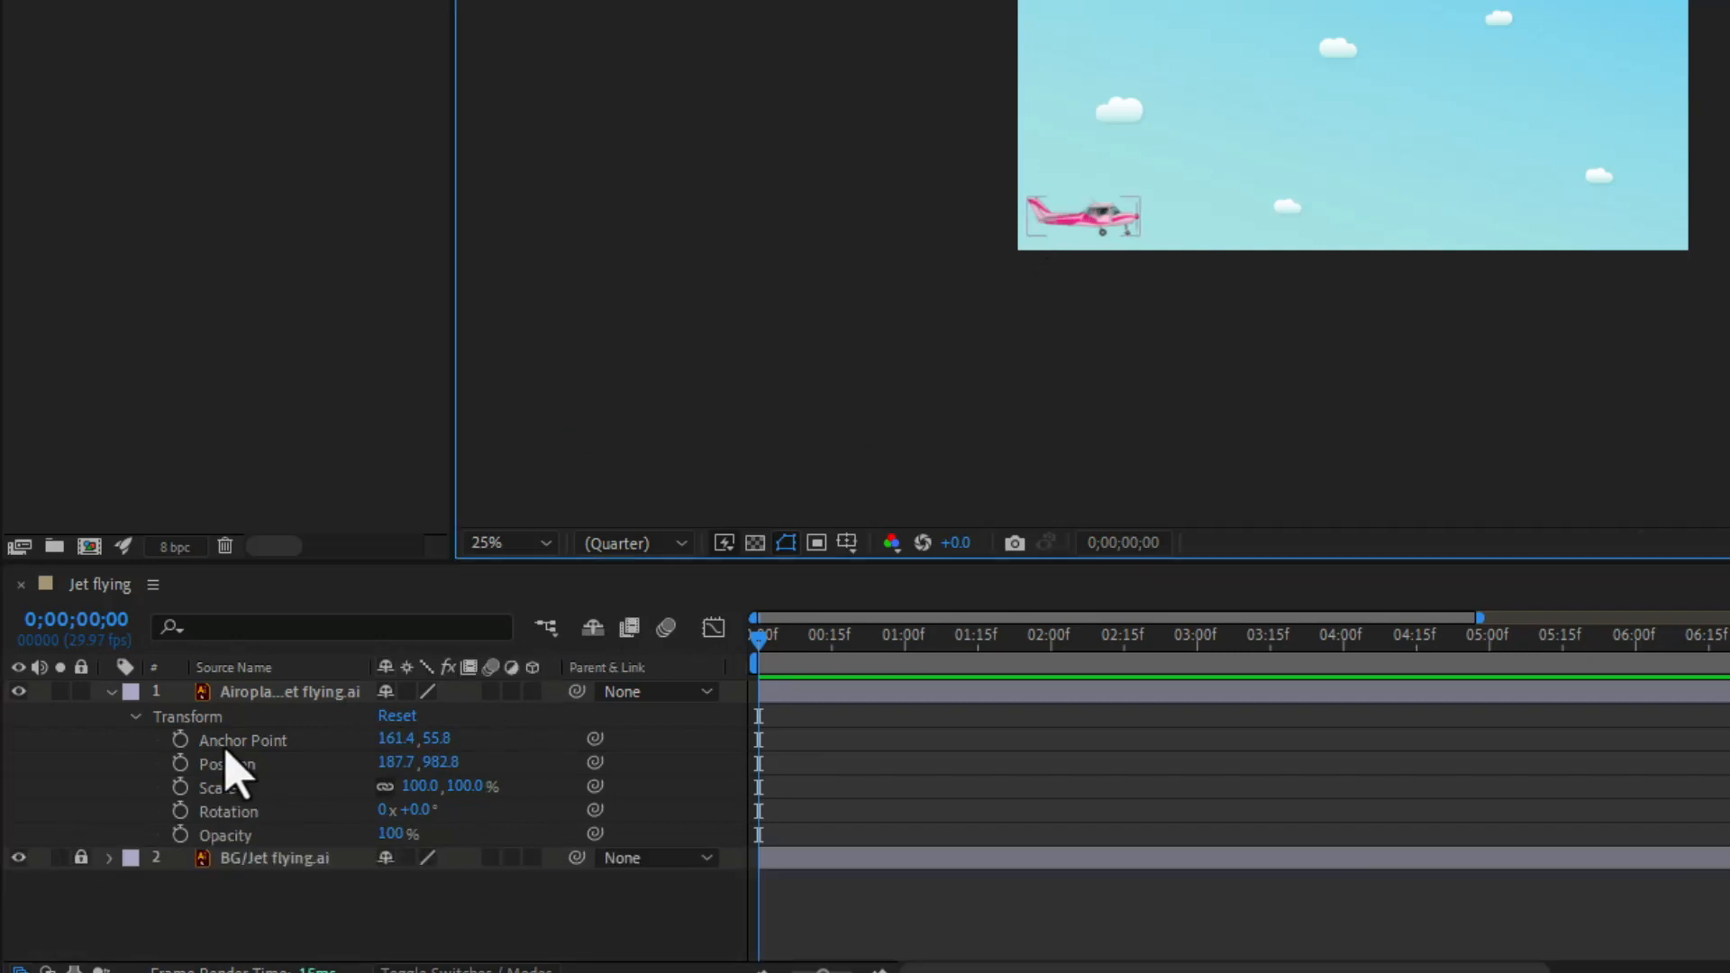
scroll(1077, 202, up, 3)
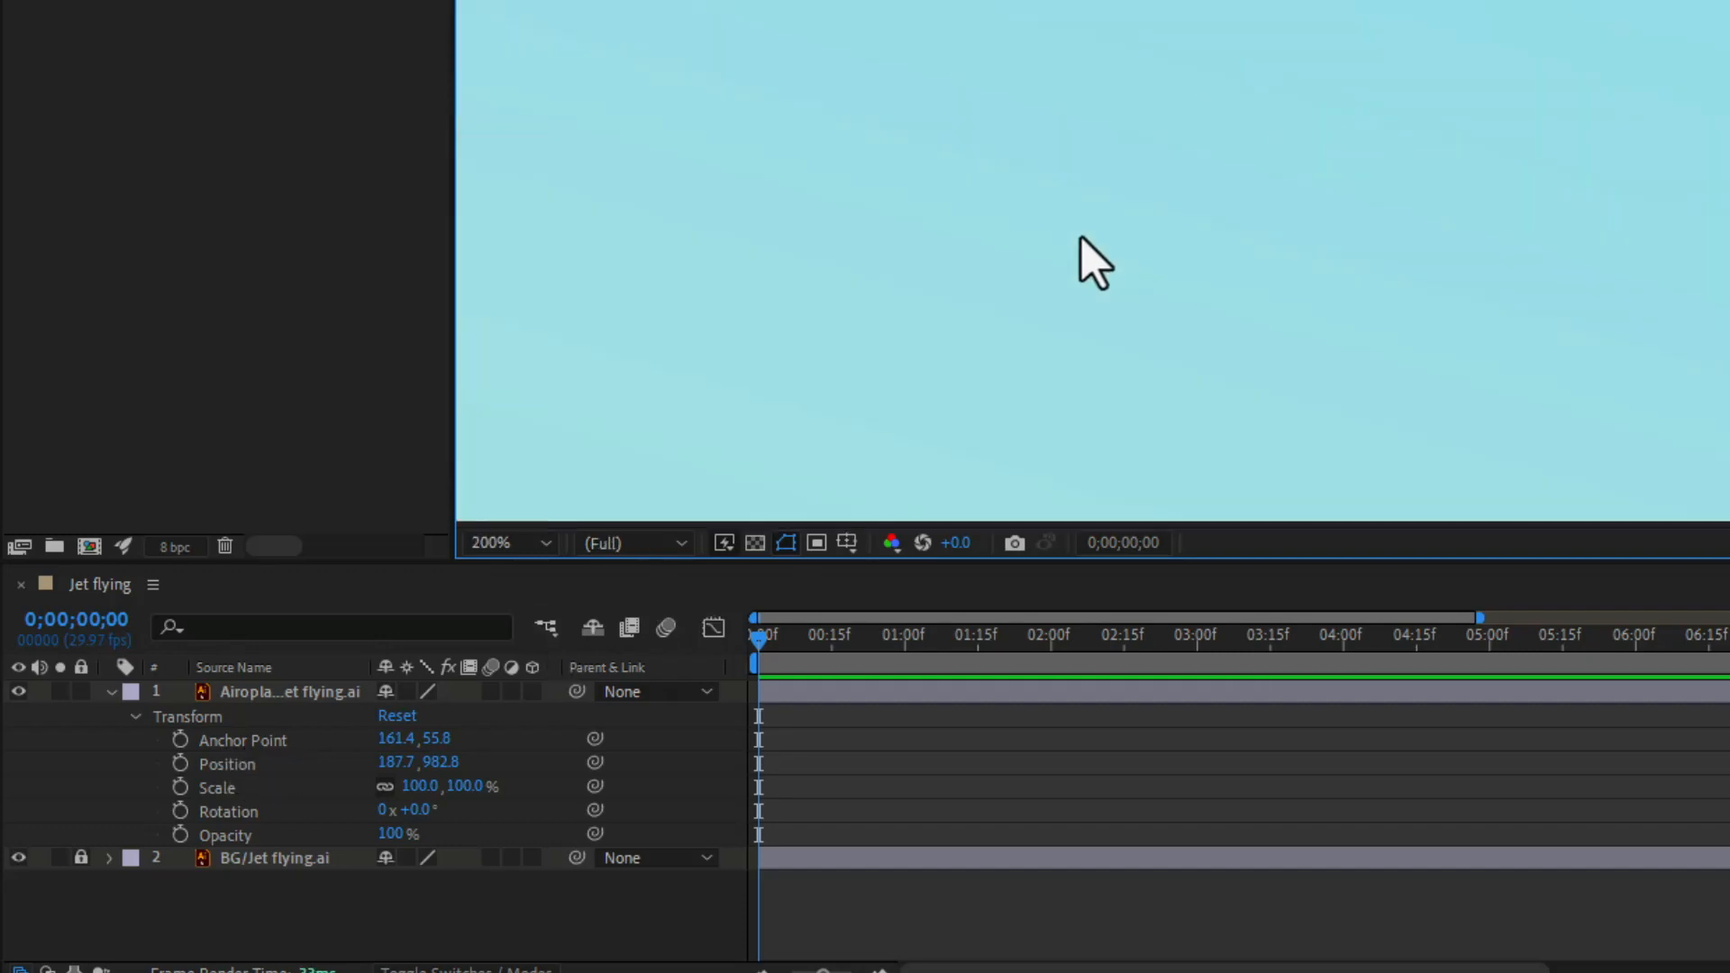
scroll(940, 372, down, 1)
scroll(749, 360, up, 1)
scroll(685, 396, down, 1)
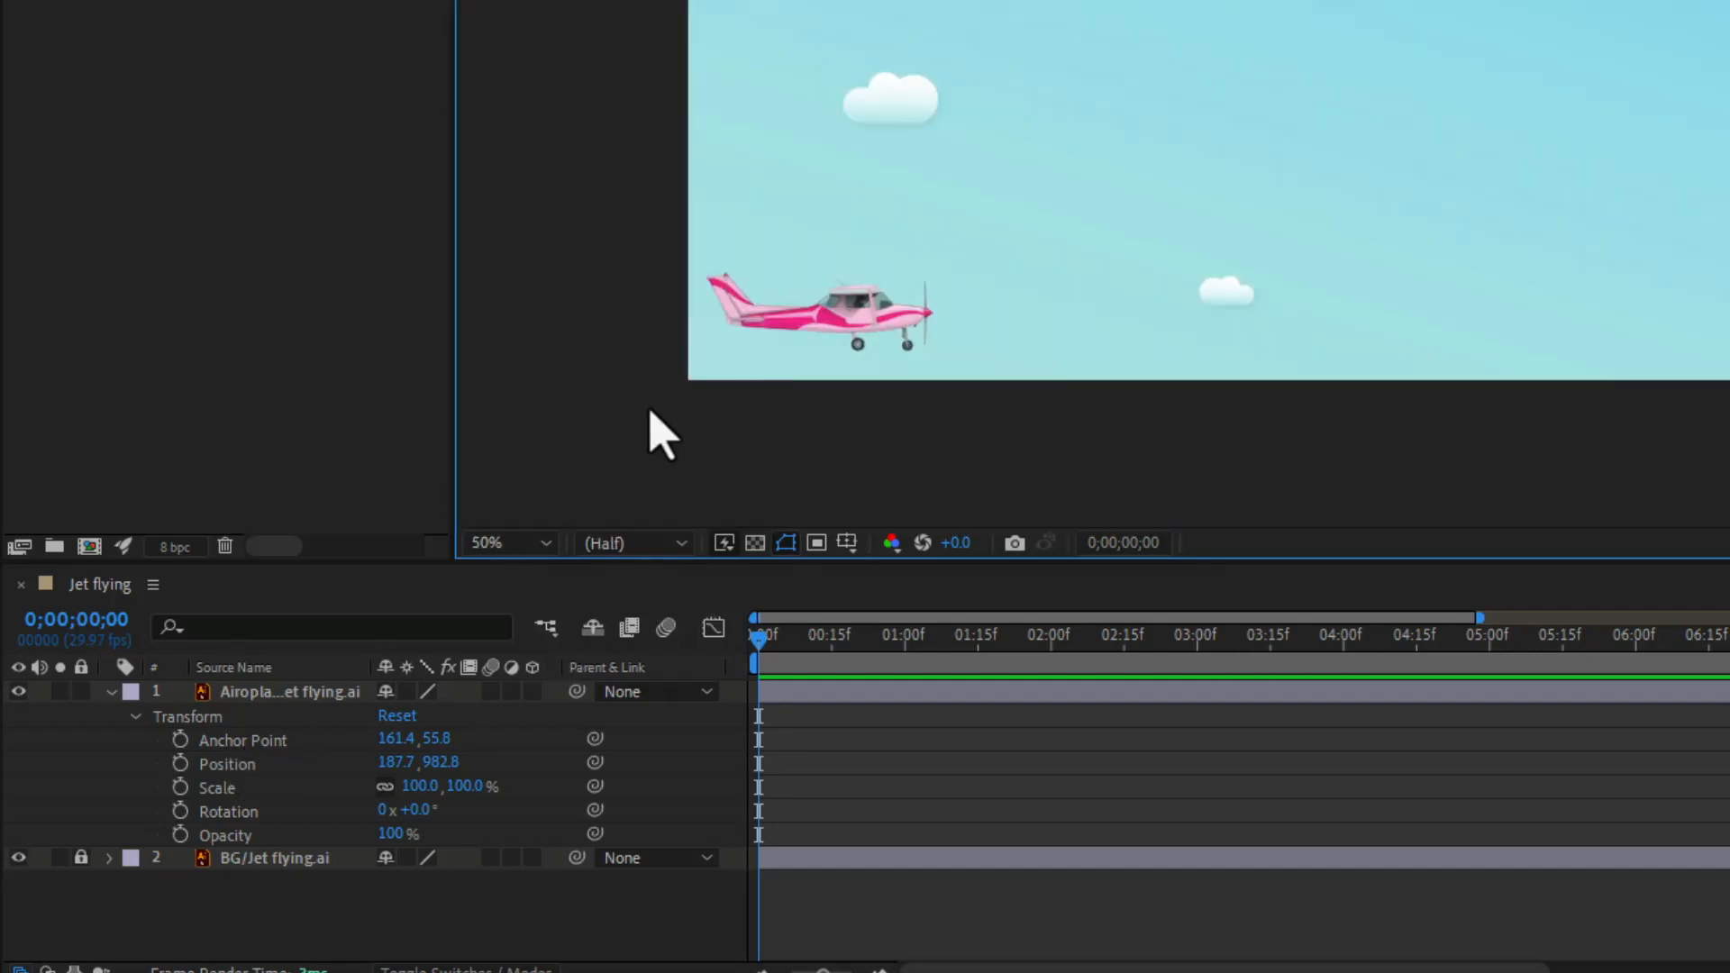
scroll(658, 419, up, 1)
drag(782, 308, 1456, 42)
scroll(1242, 305, up, 1)
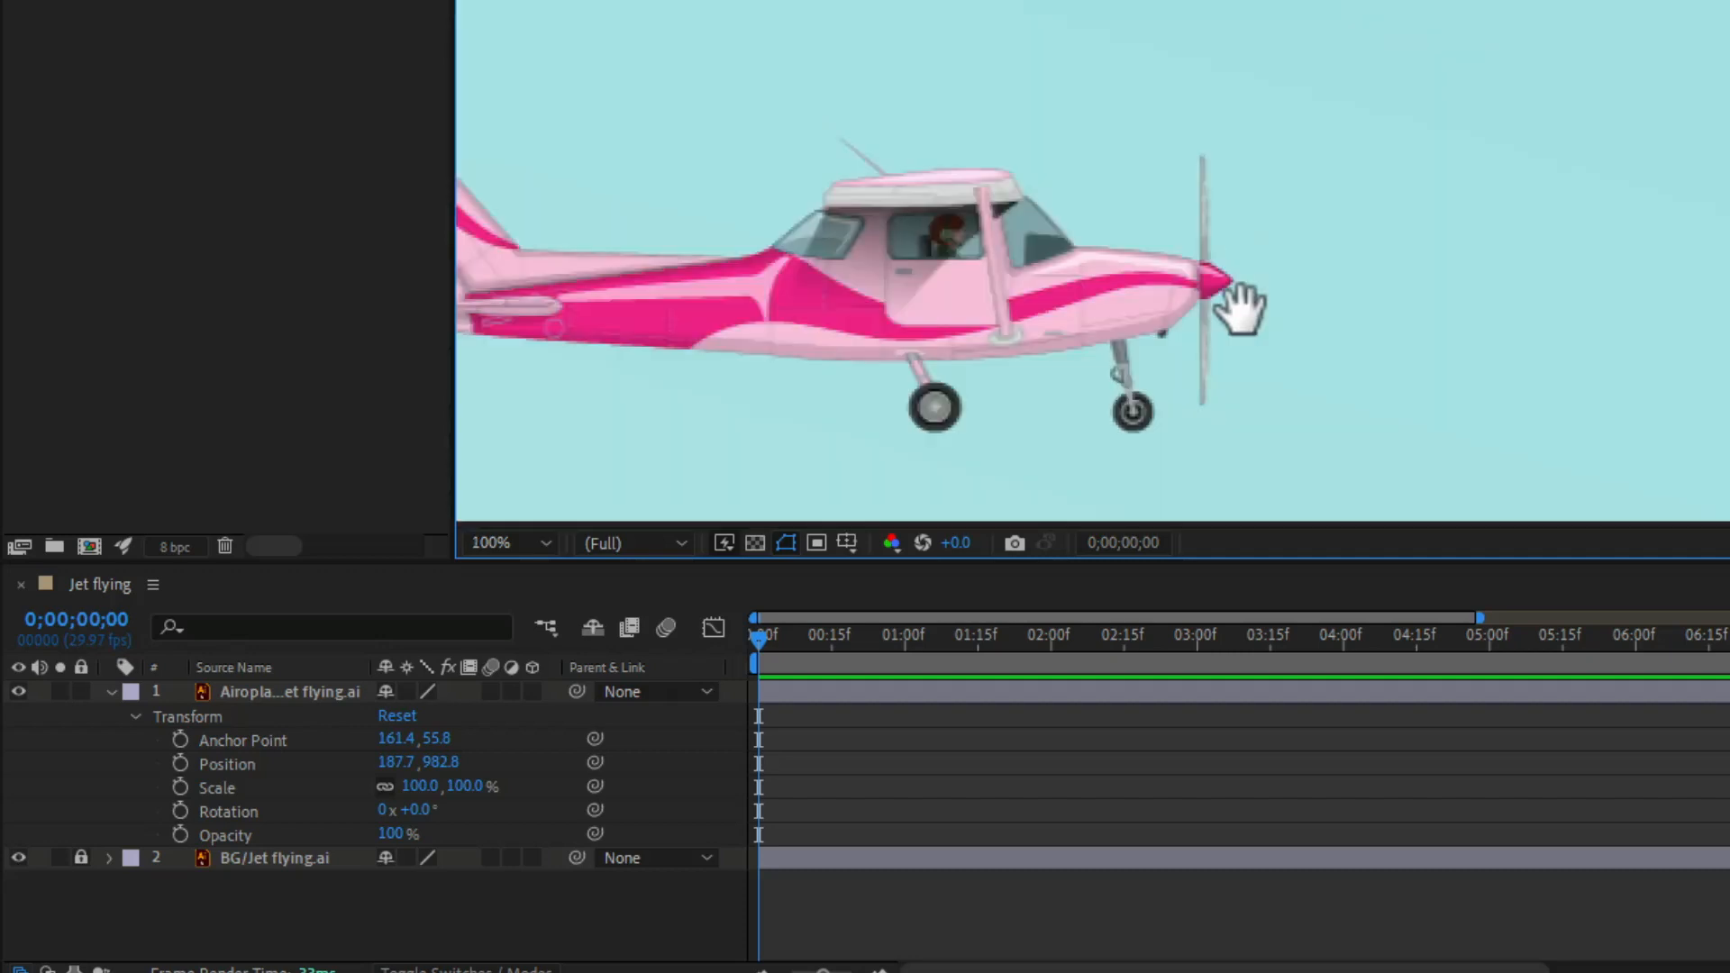
scroll(1239, 307, down, 1)
click(280, 692)
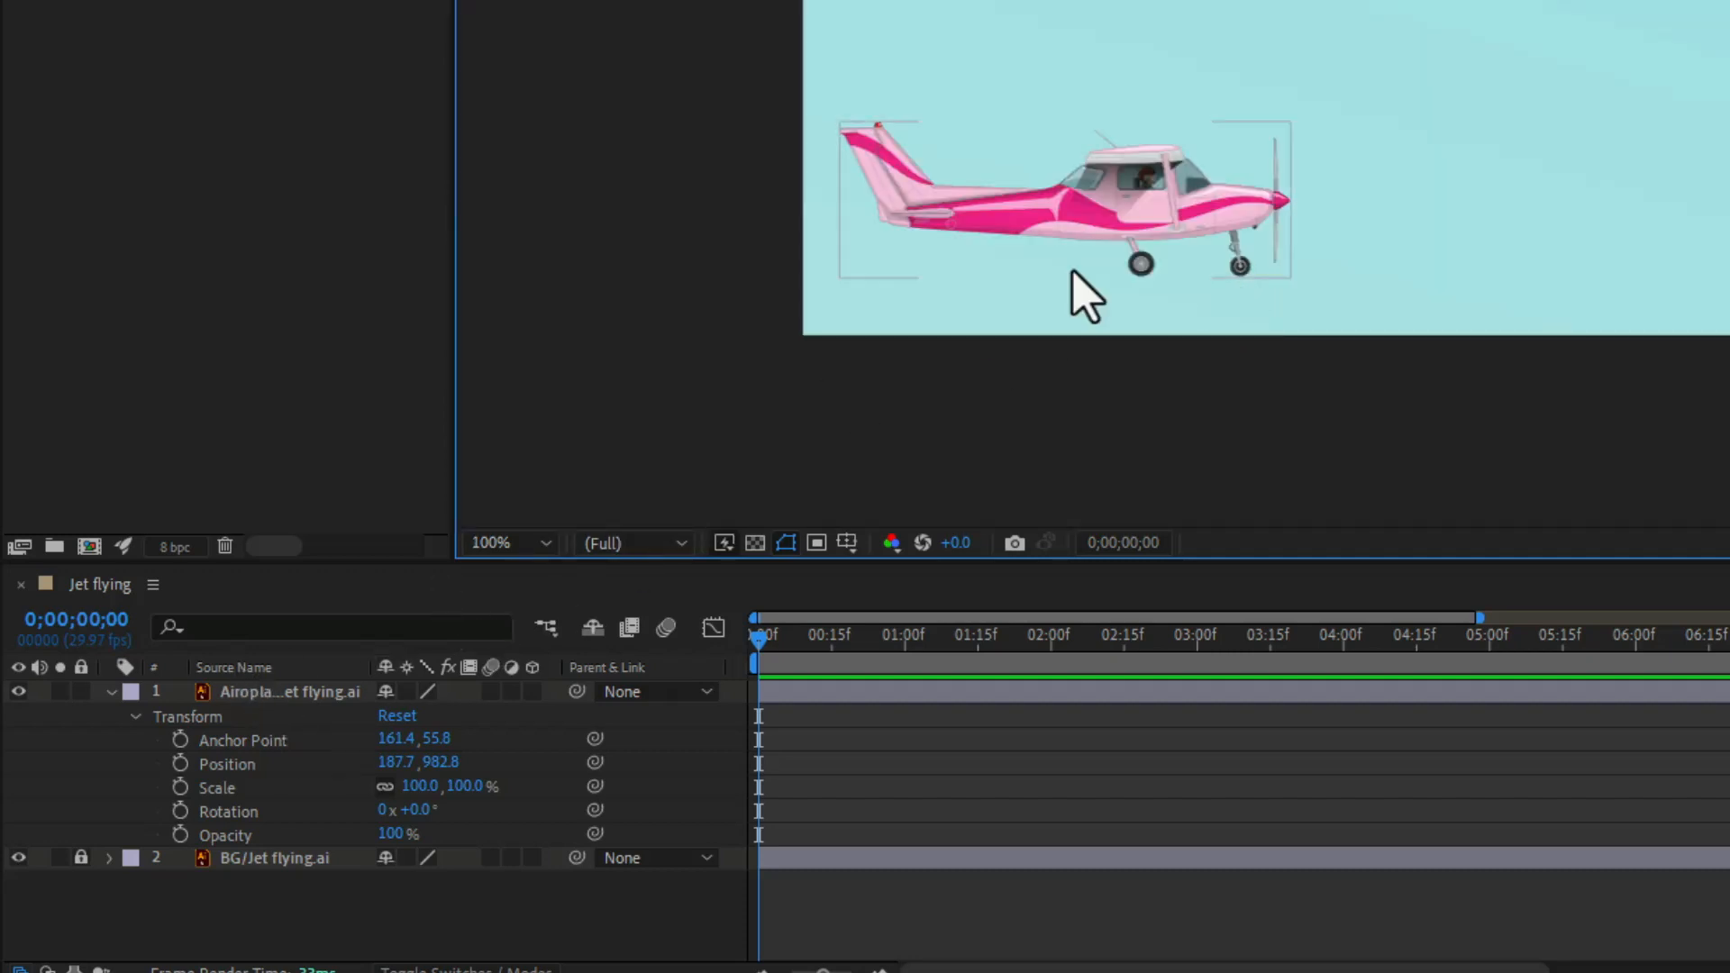
click(1114, 226)
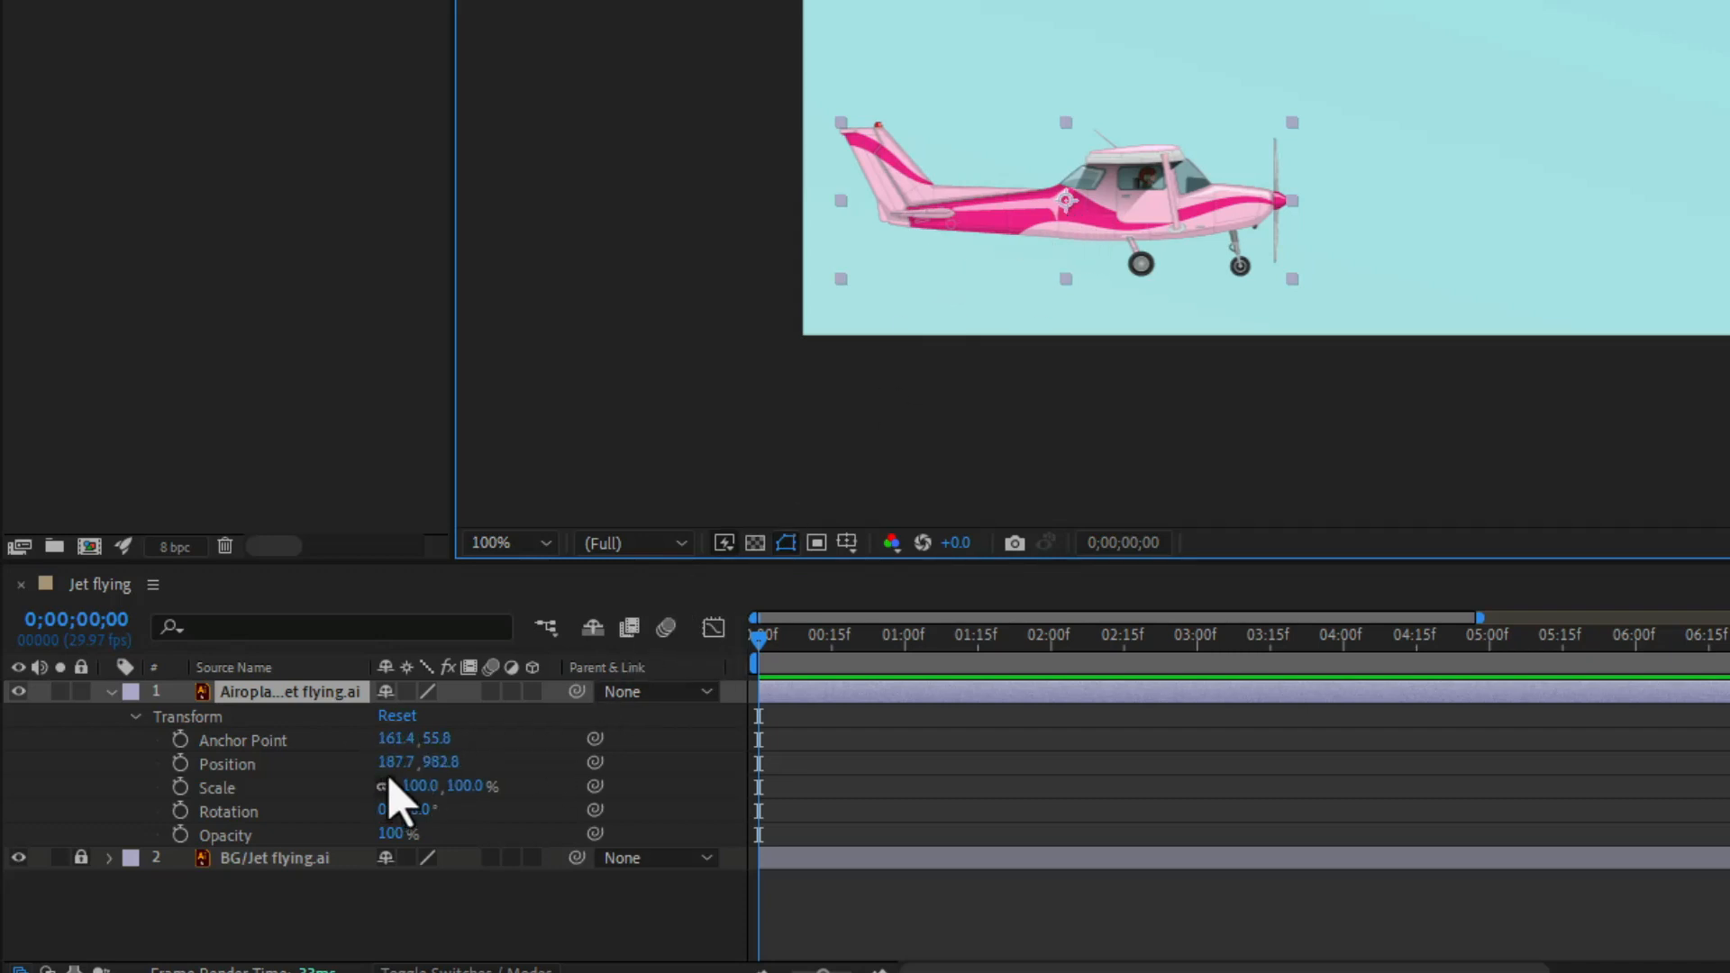
drag(392, 775, 451, 775)
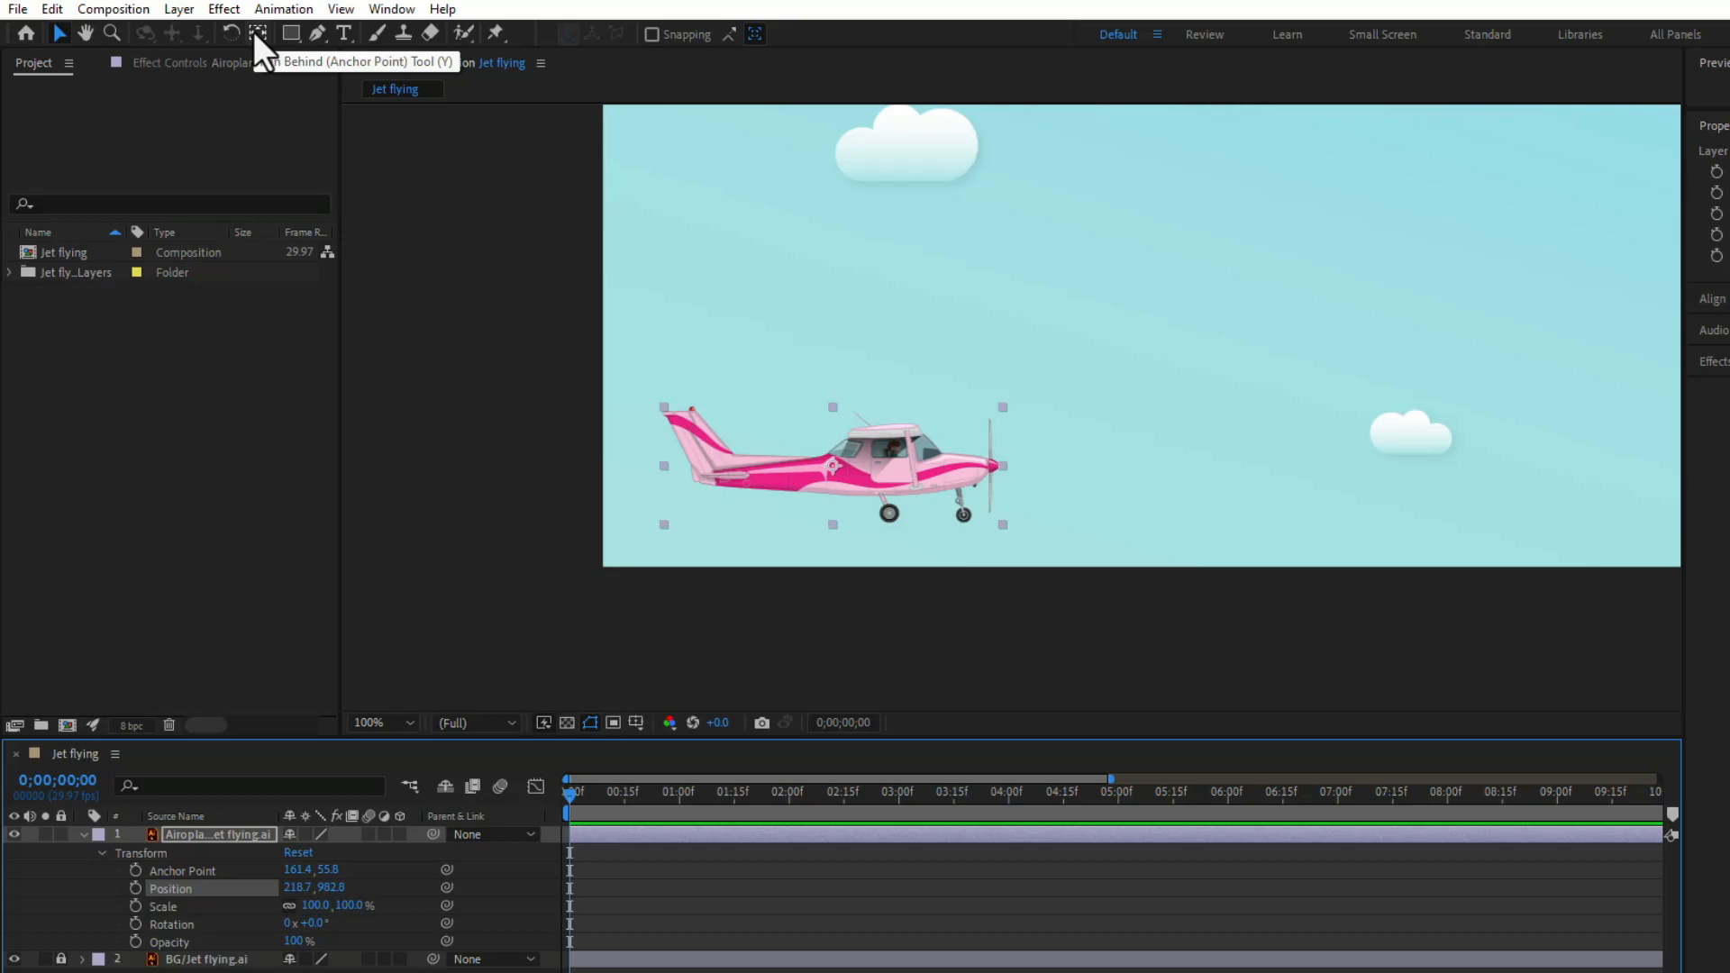
Try the airplane's anchor point at the tail and at the upper edge's midpoint with the Pan Behind tool, returning it to the centre
click(257, 34)
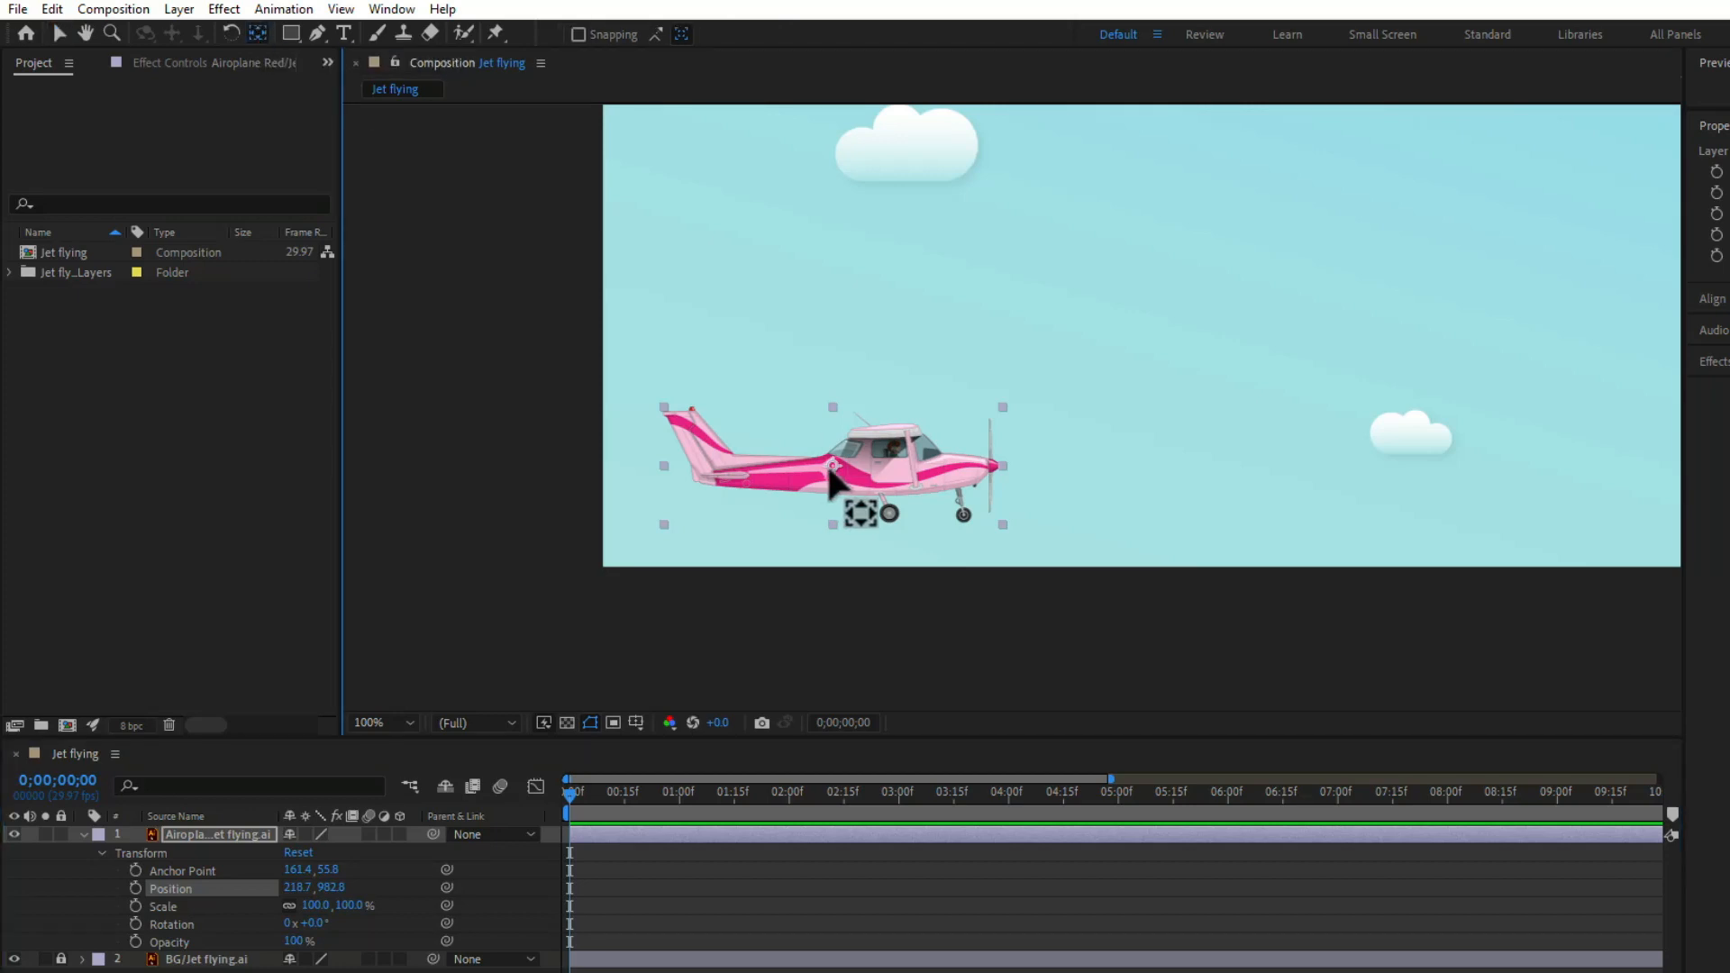
drag(830, 470, 665, 478)
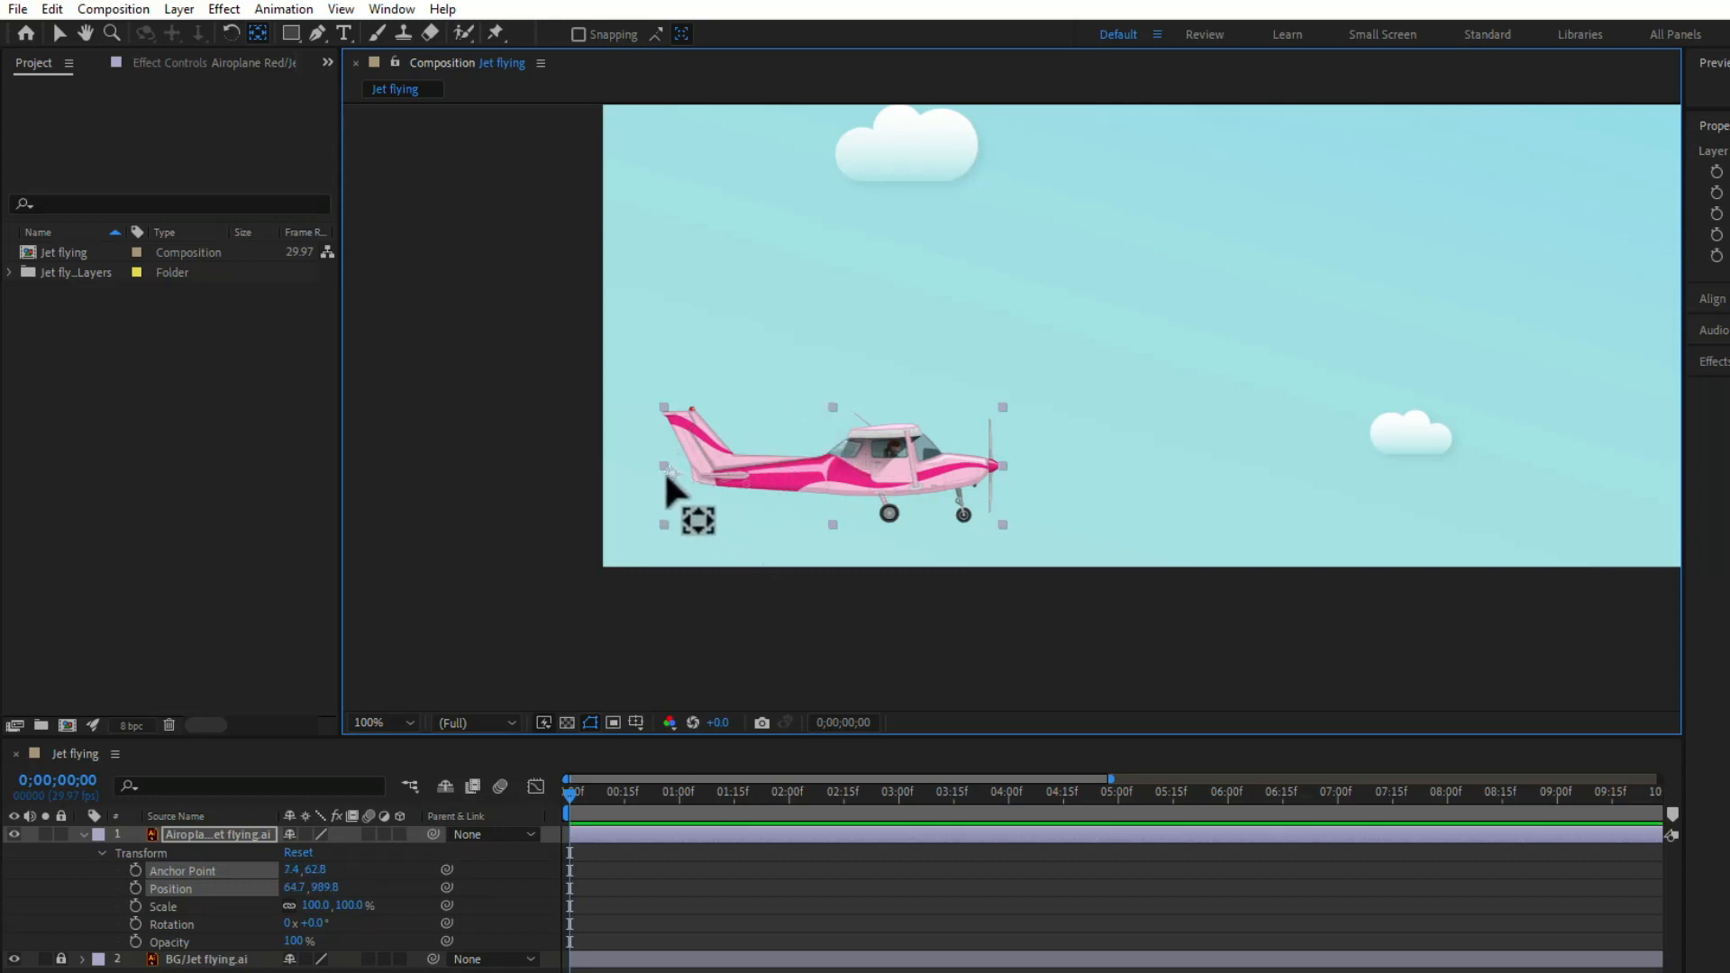
drag(666, 475, 837, 412)
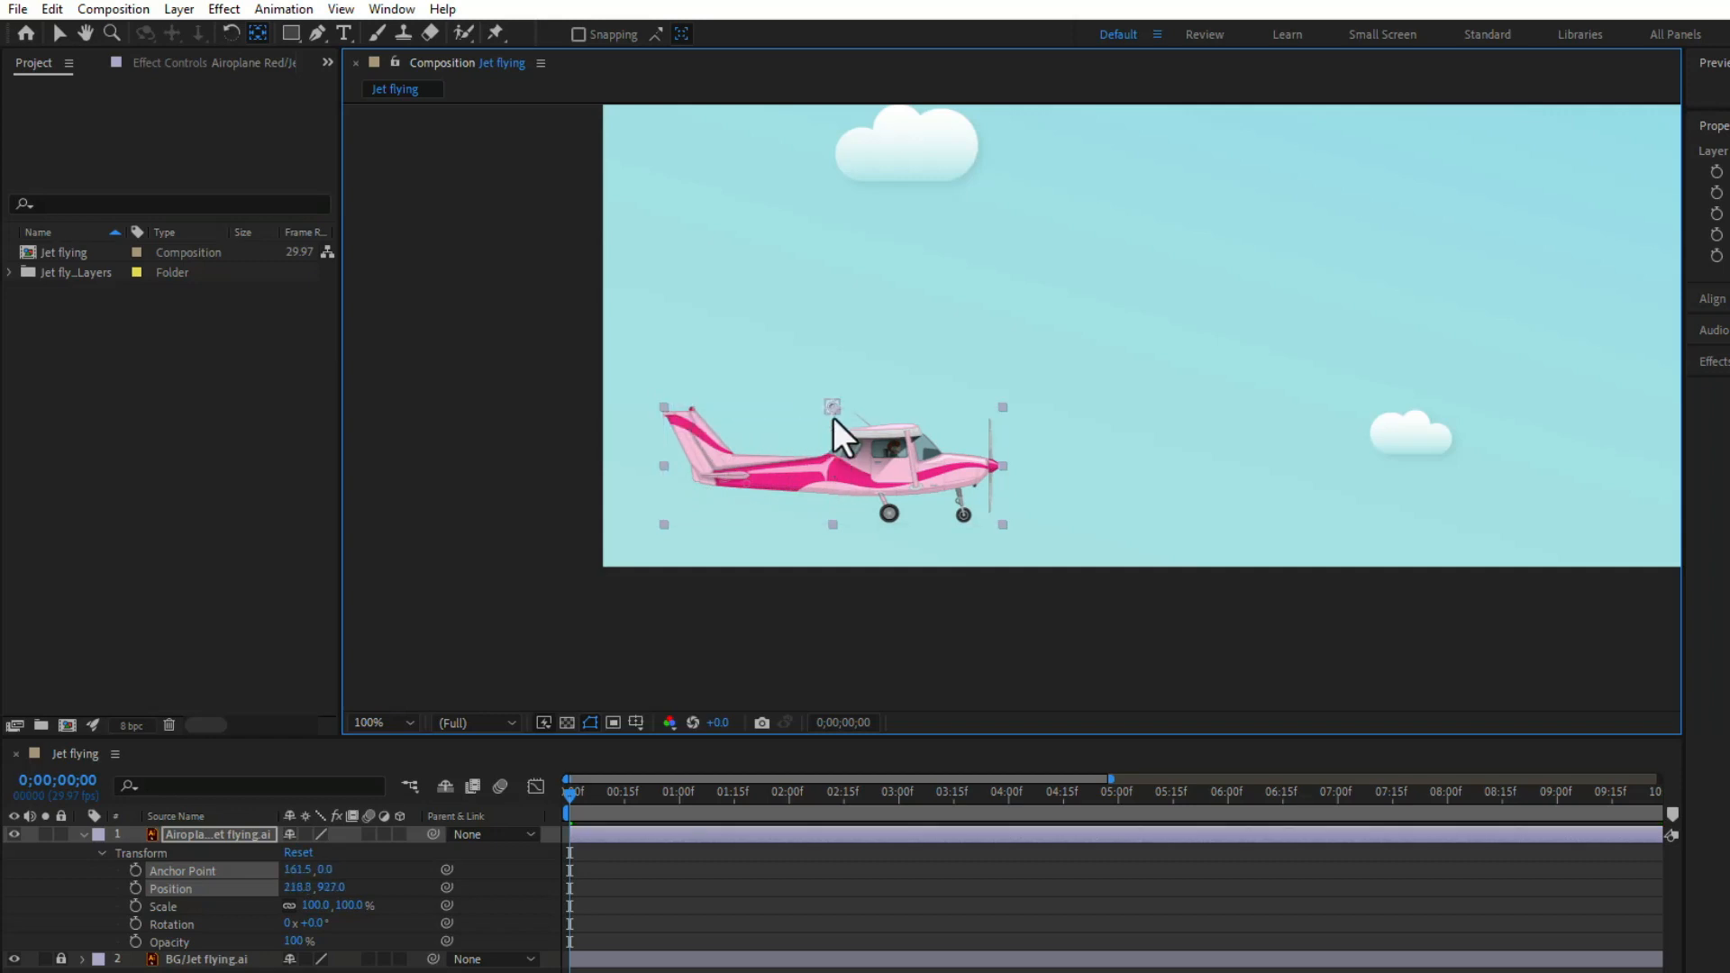
drag(833, 419, 833, 470)
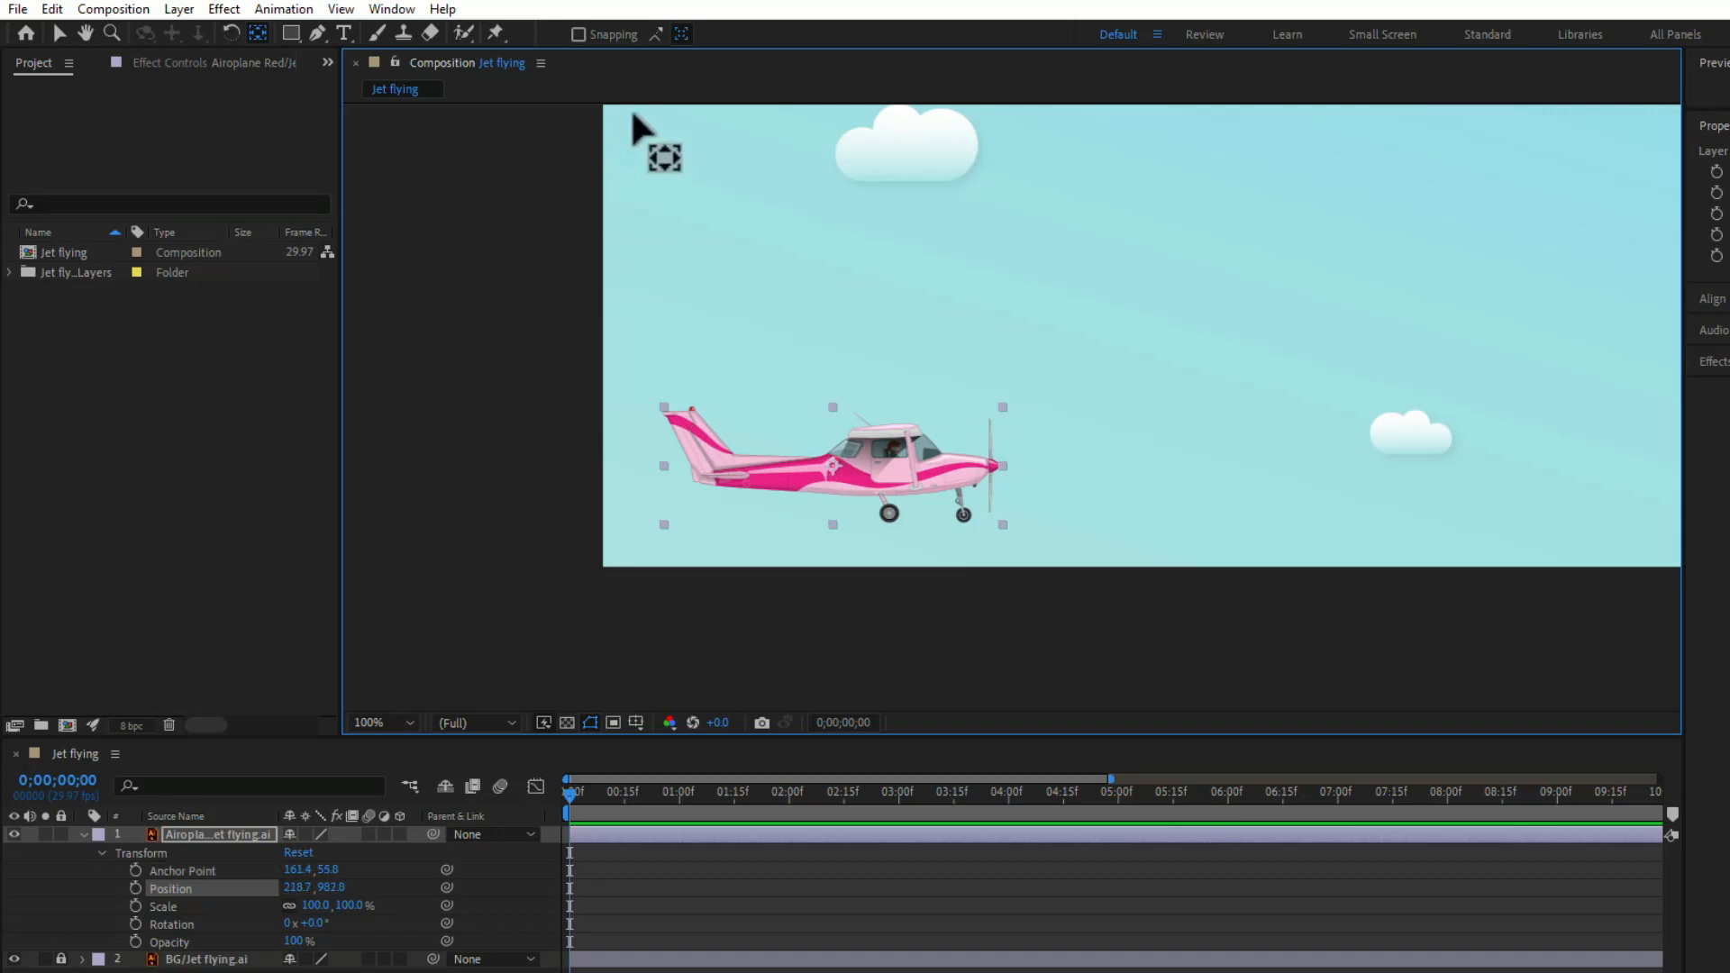
Snap the airplane's anchor point to its exact centre at 161.5, 56.0 using Snapping, and turn Snapping off again
click(578, 34)
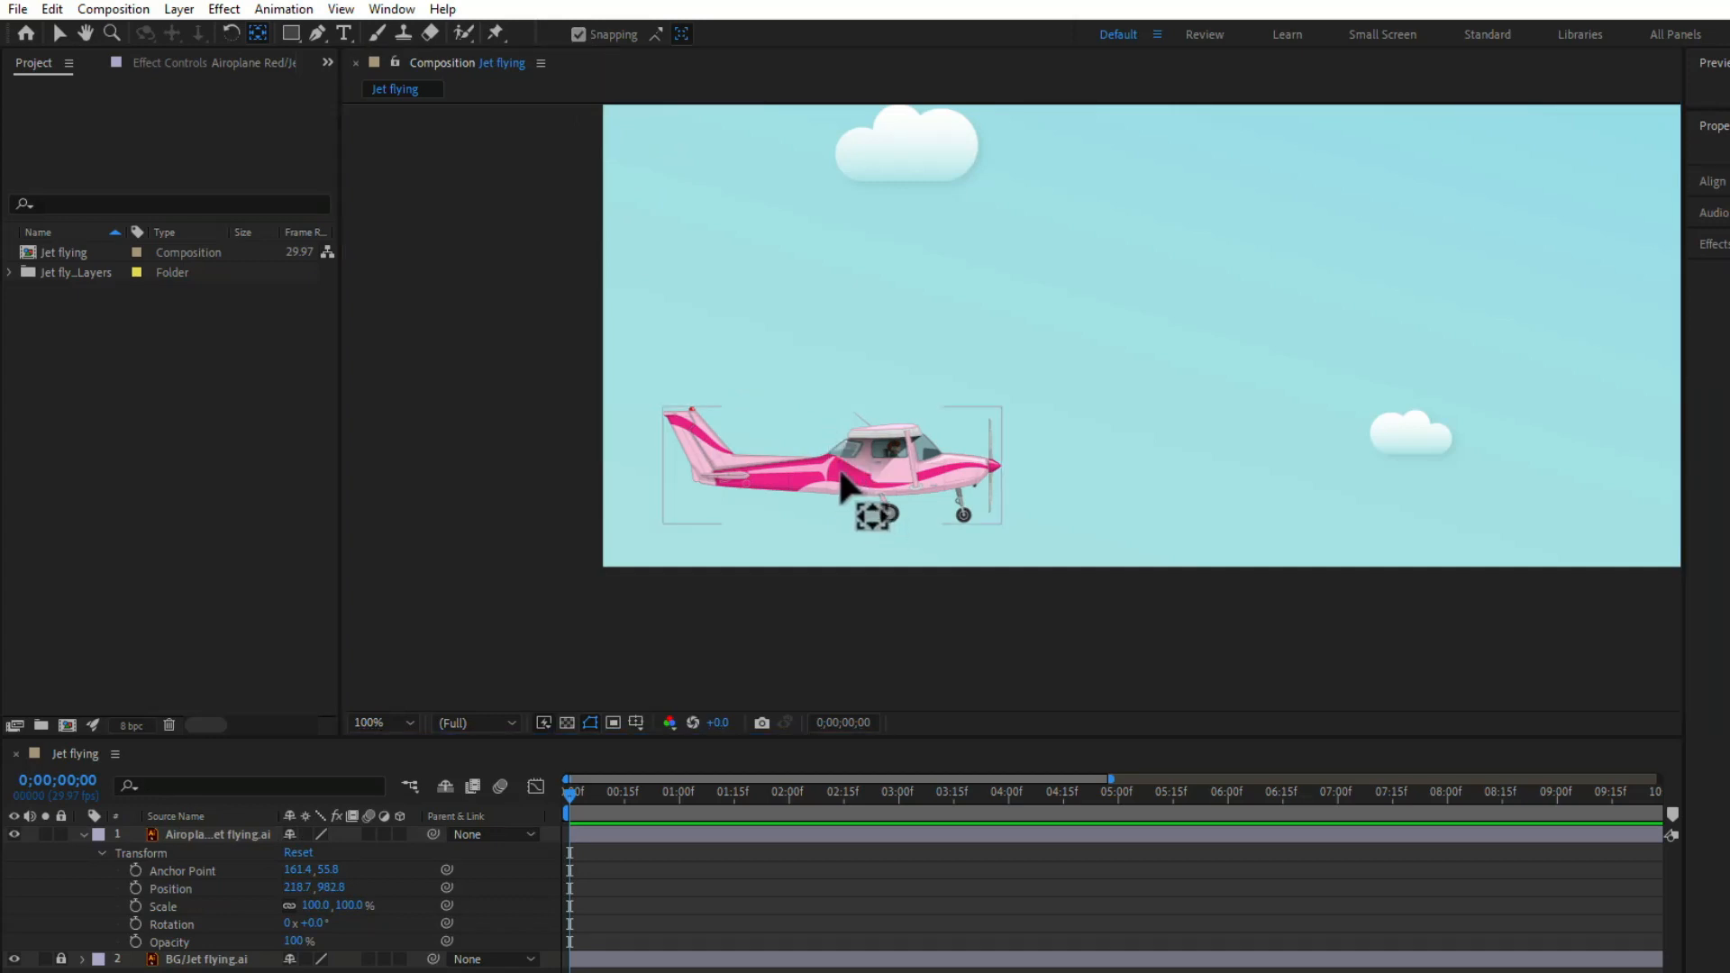
click(855, 483)
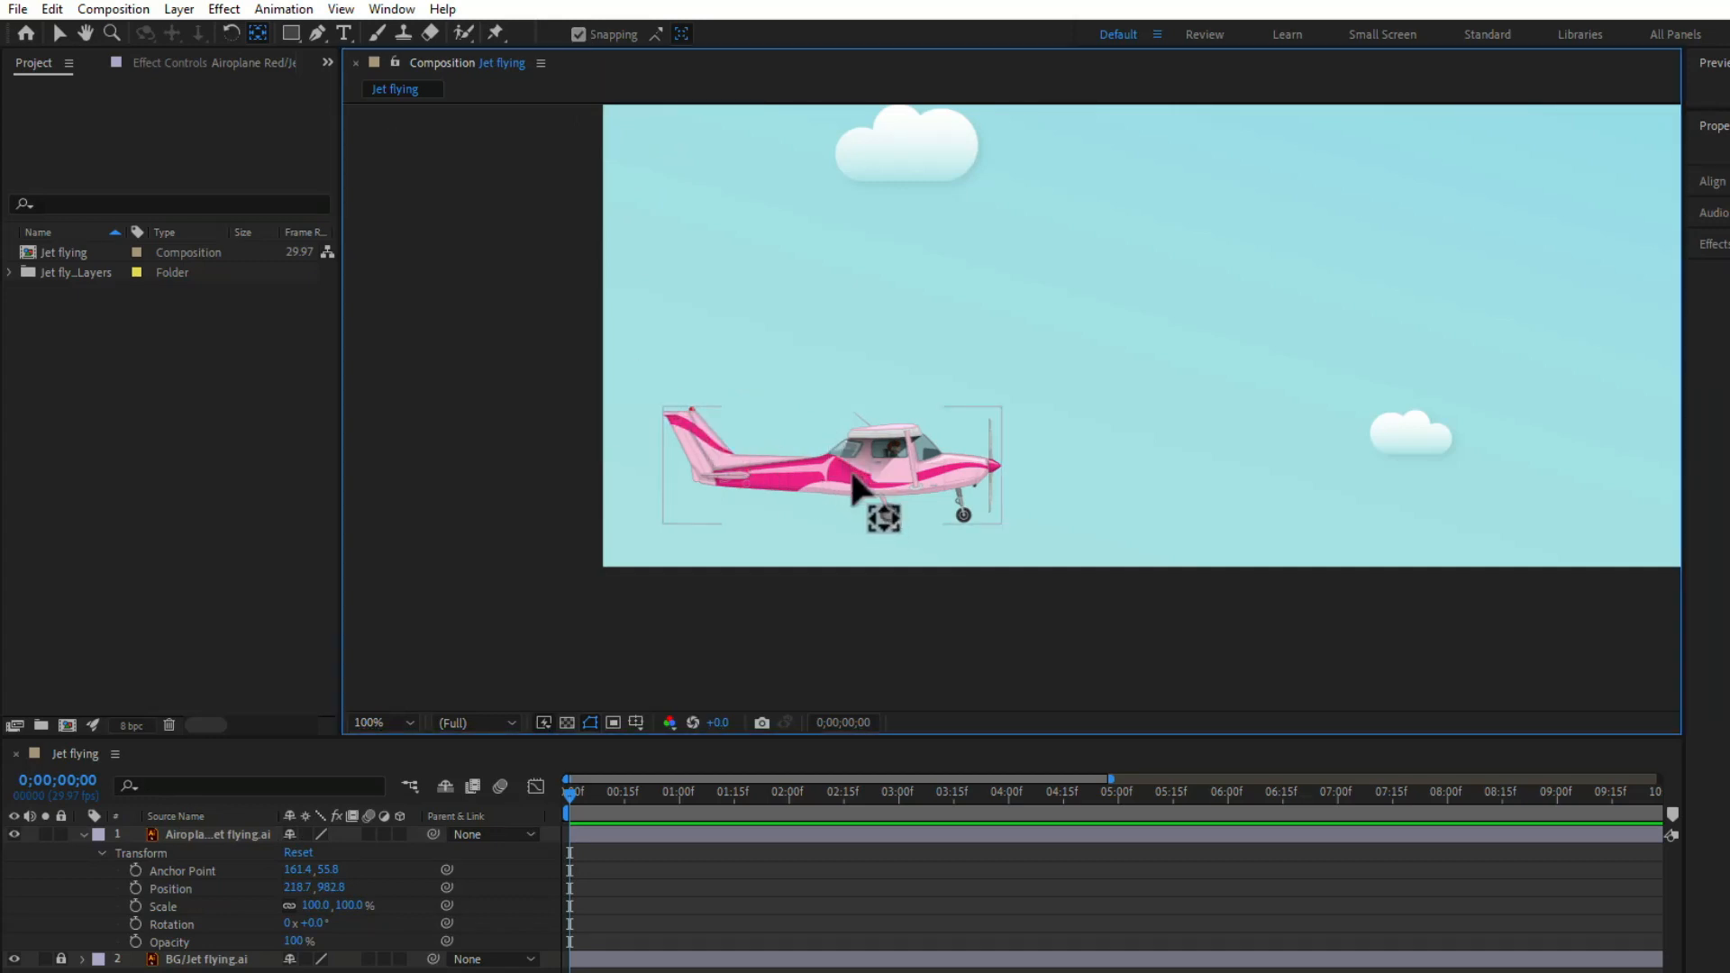
mouse_move(830, 464)
mouse_down()
mouse_move(833, 408)
mouse_move(826, 501)
mouse_move(676, 463)
mouse_move(646, 348)
mouse_move(839, 478)
mouse_up()
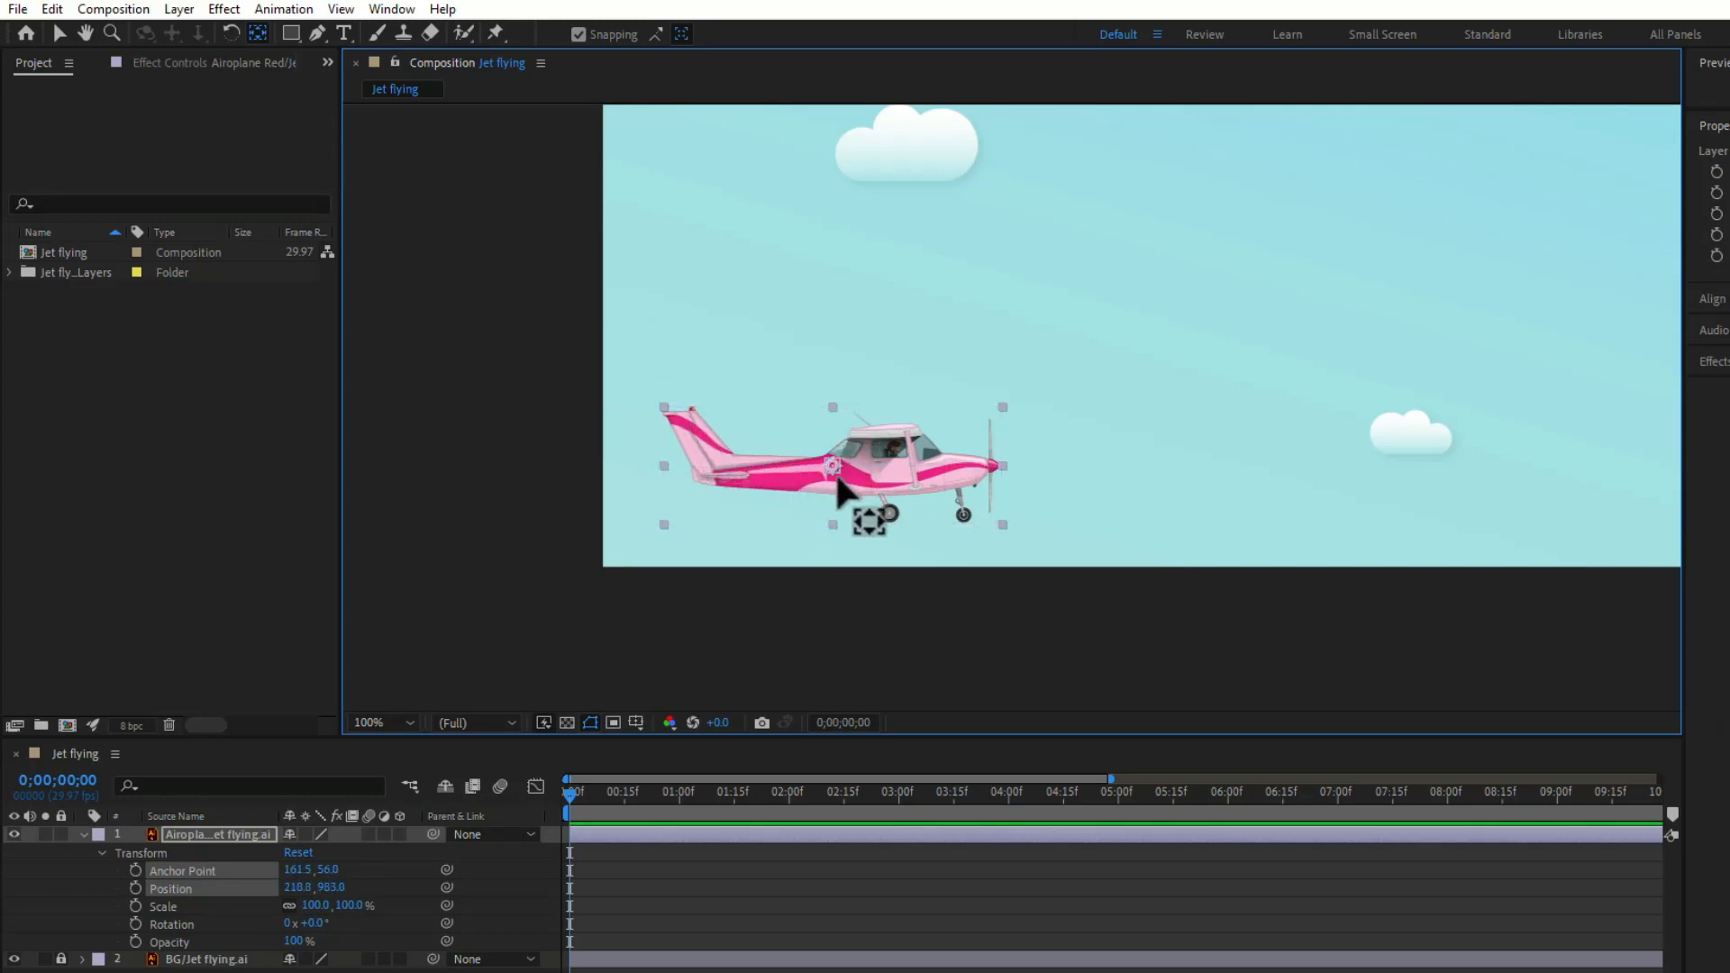
click(577, 34)
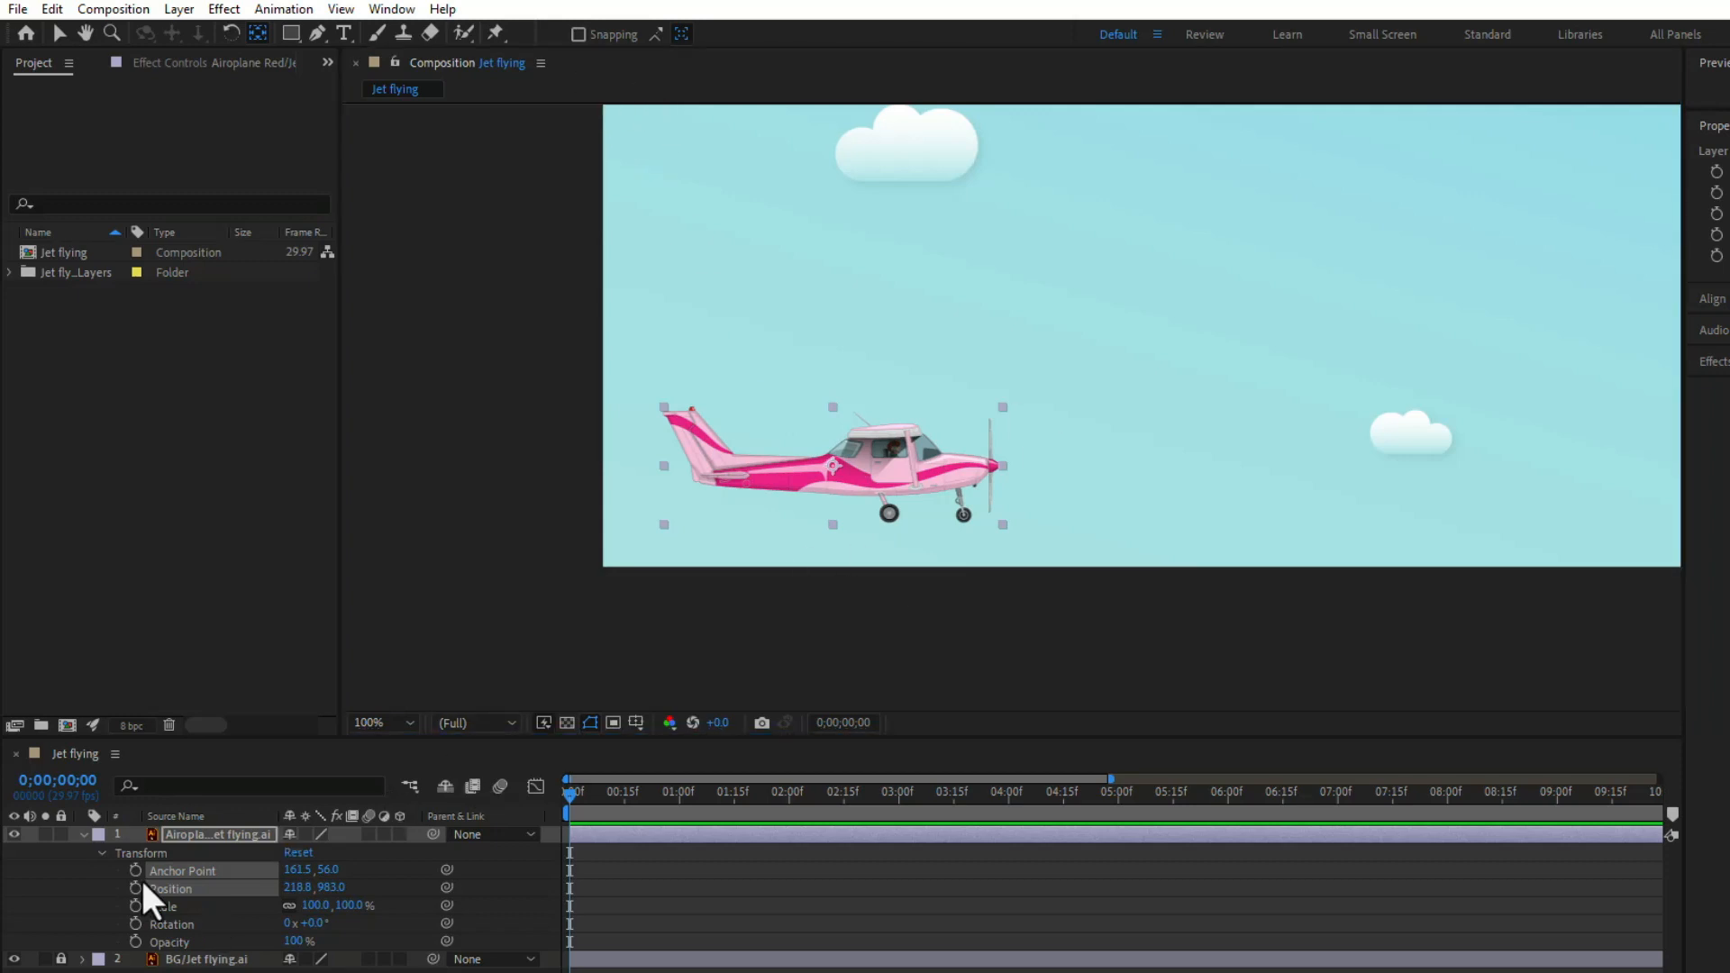
Reposition the airplane up and to the right with the Selection tool, to a position of about 322, 883
click(204, 871)
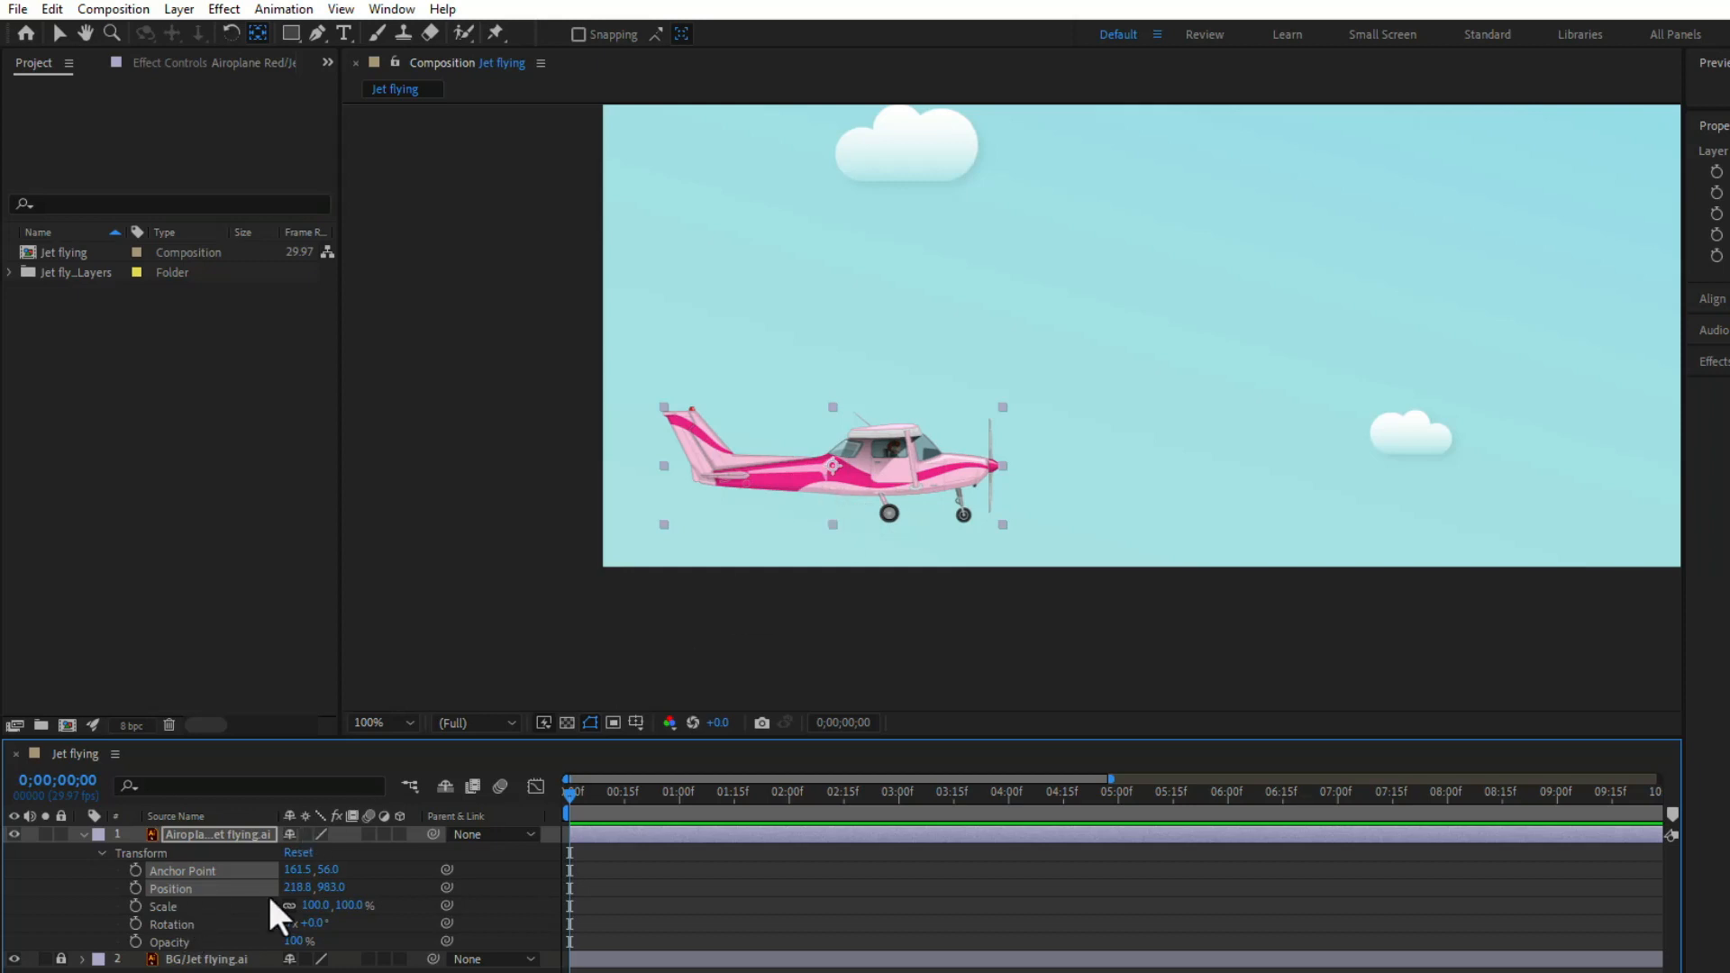
click(298, 888)
click(58, 36)
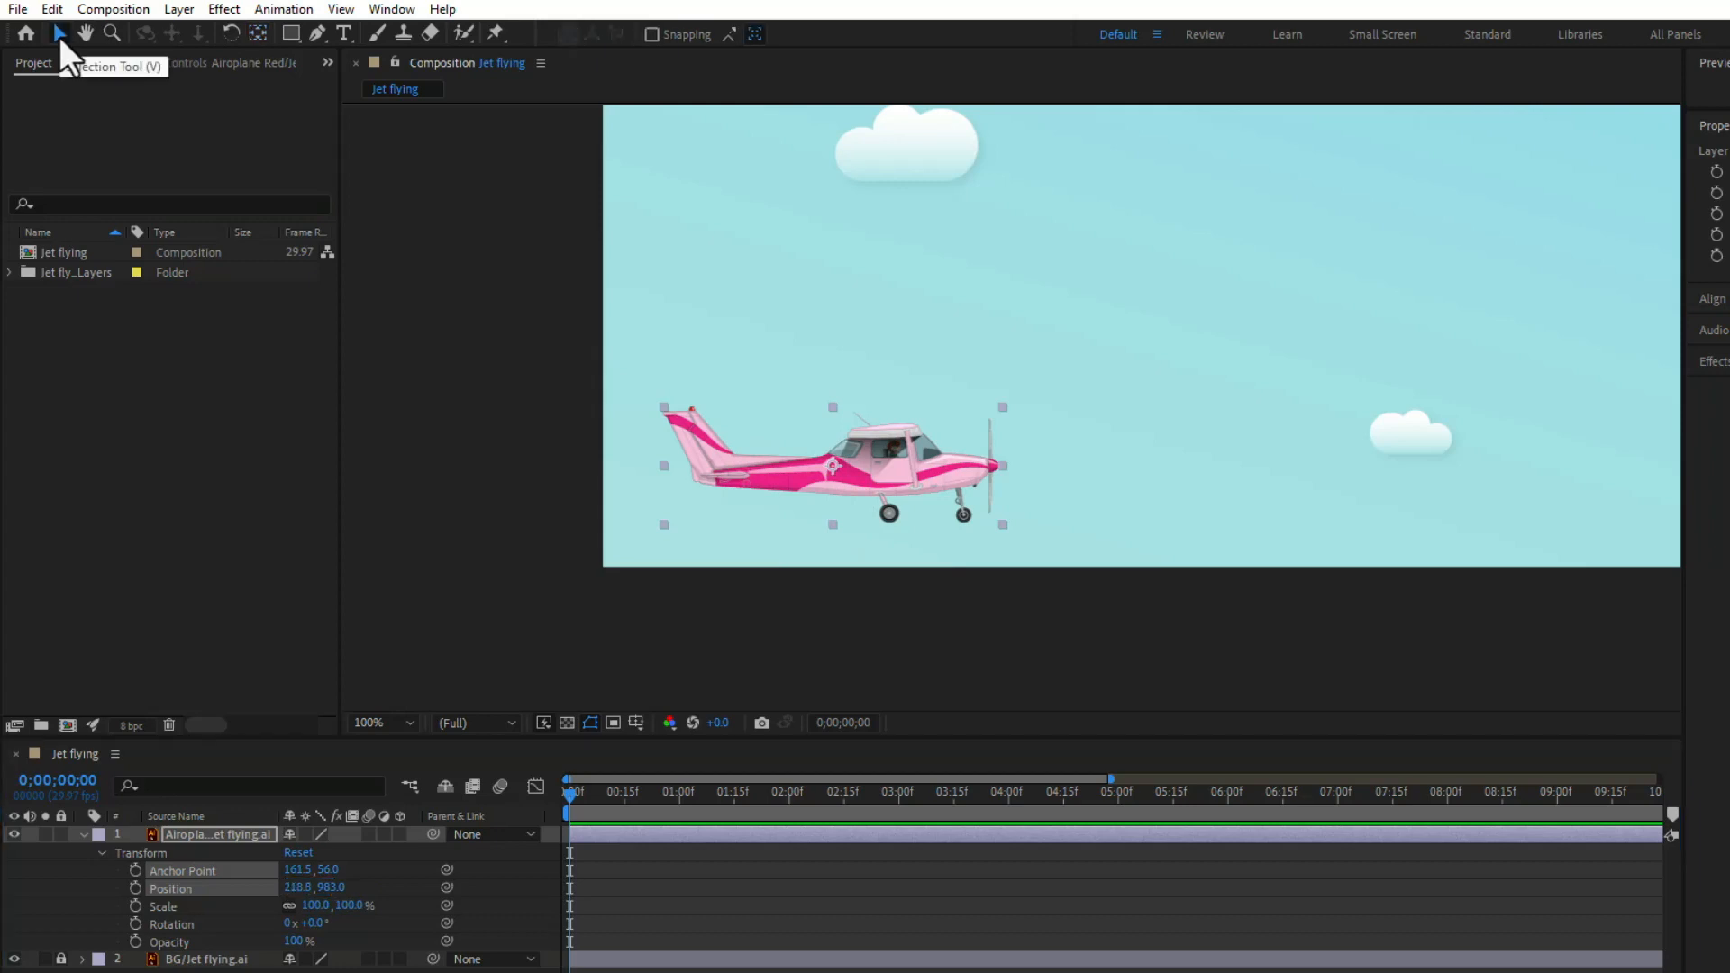
drag(849, 483, 865, 369)
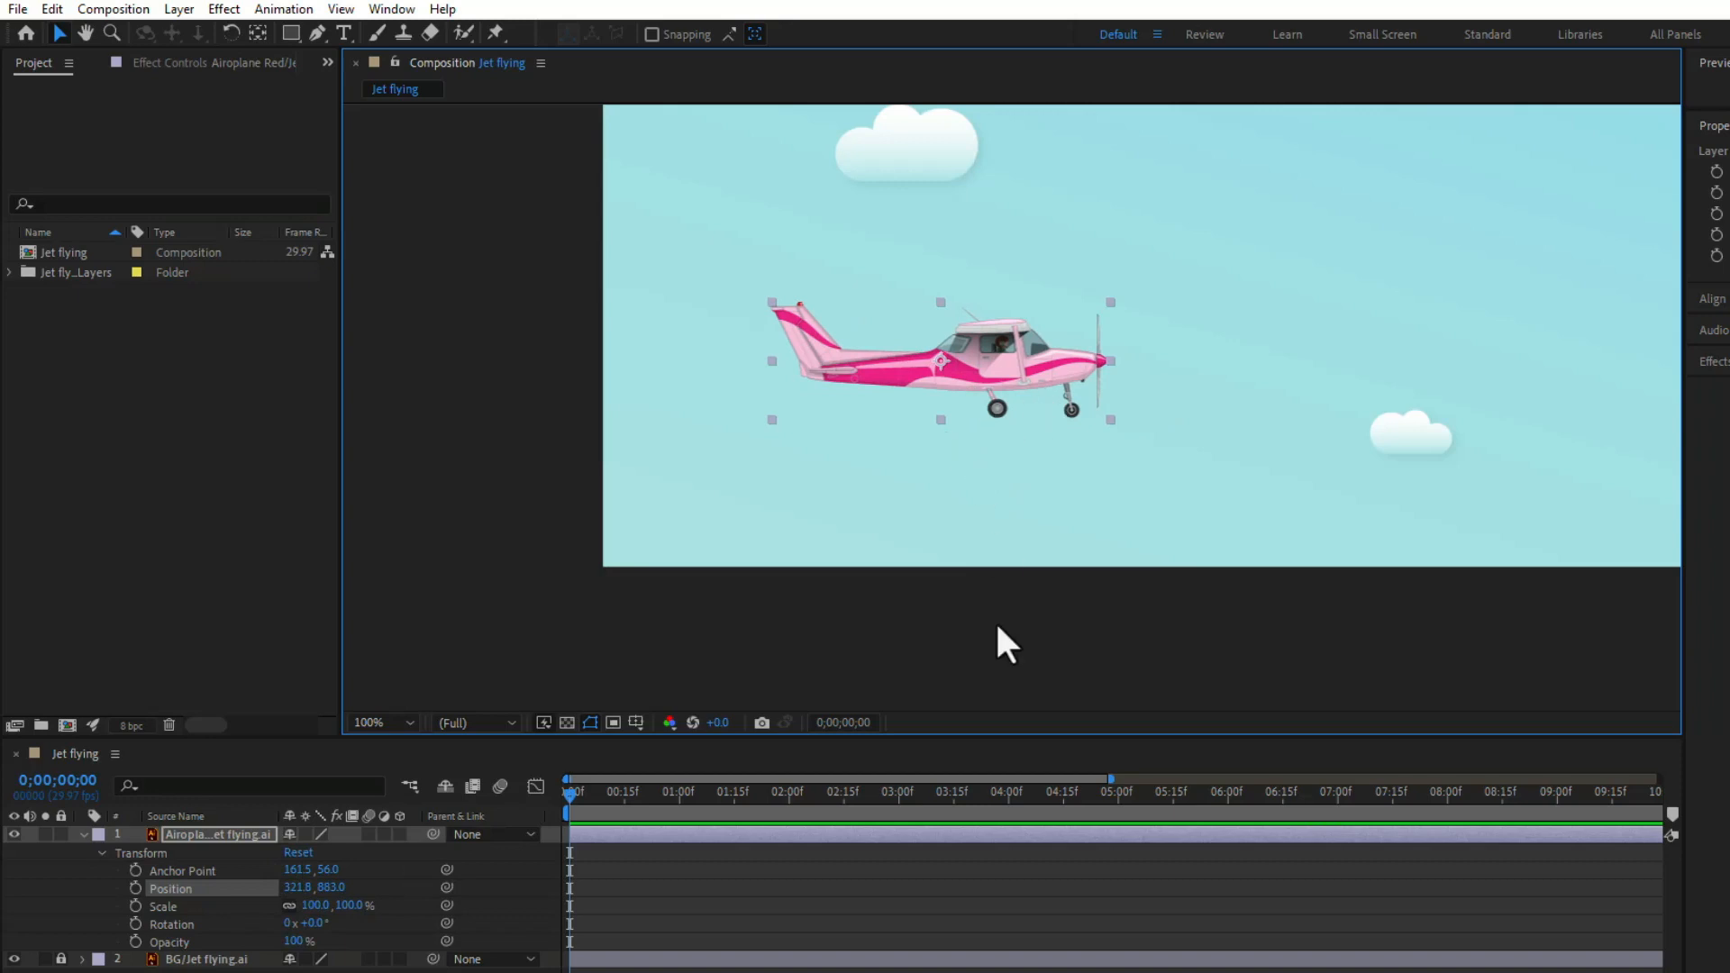
Scale the airplane layer up to 121% in both dimensions at the start of the timeline, keeping its proportions constrained
click(570, 795)
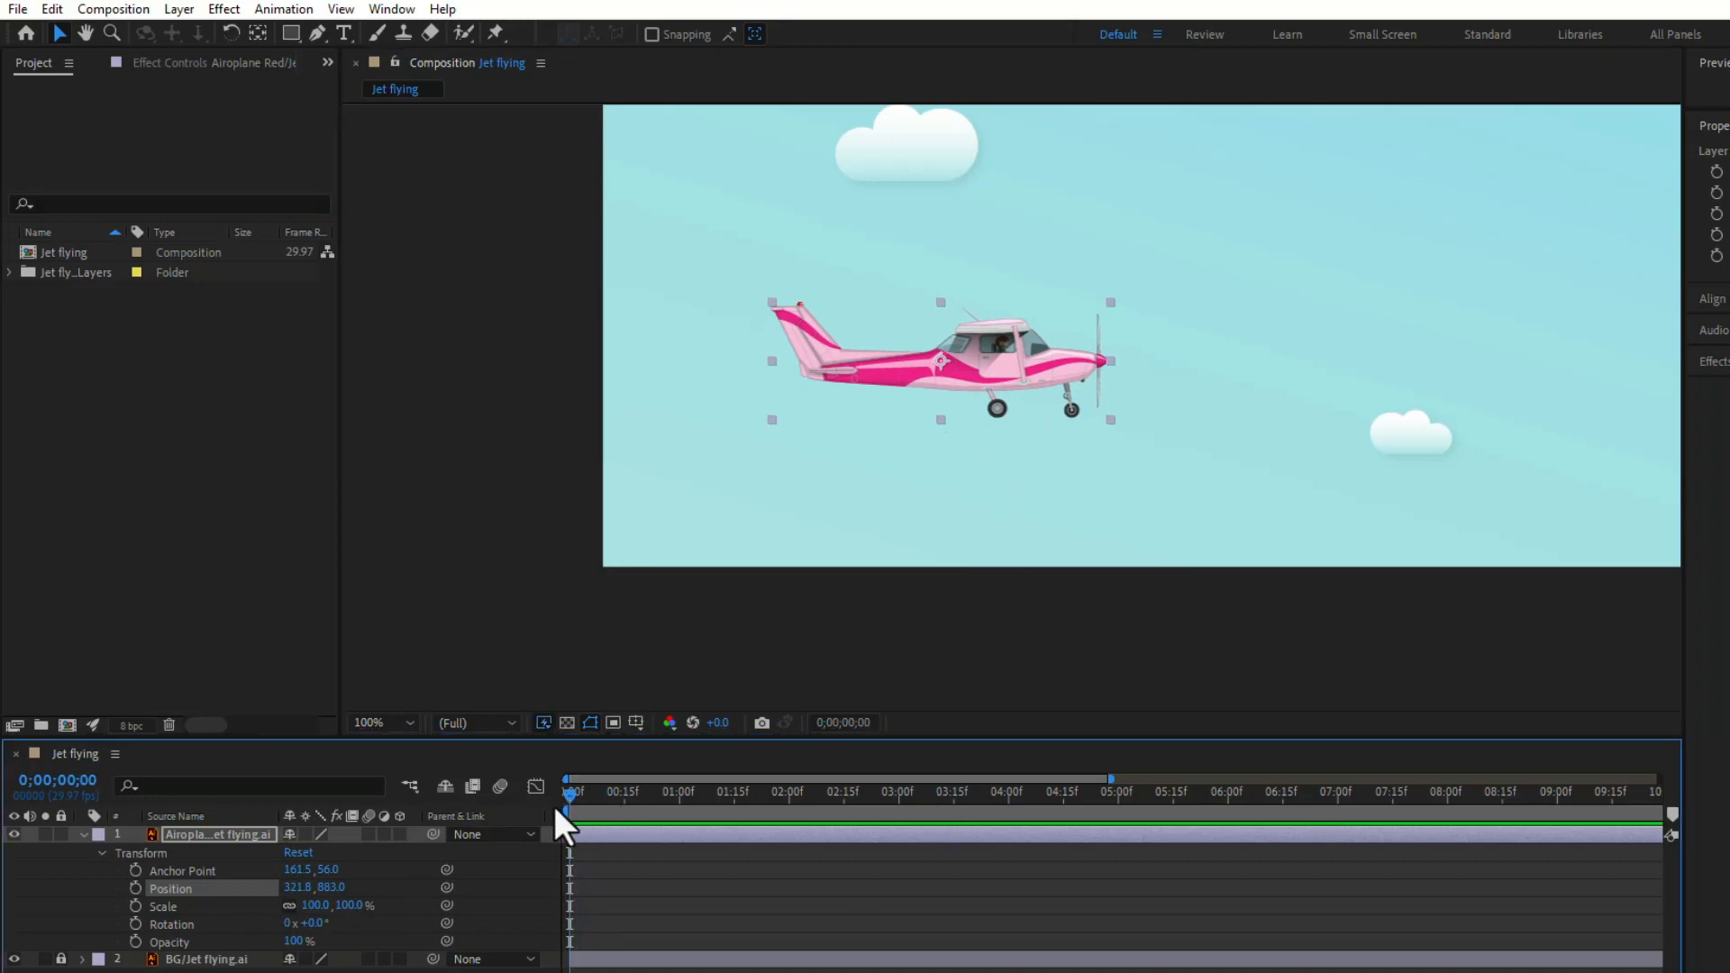
drag(554, 805, 561, 852)
mouse_move(343, 911)
mouse_down()
mouse_move(423, 911)
mouse_move(356, 913)
mouse_up()
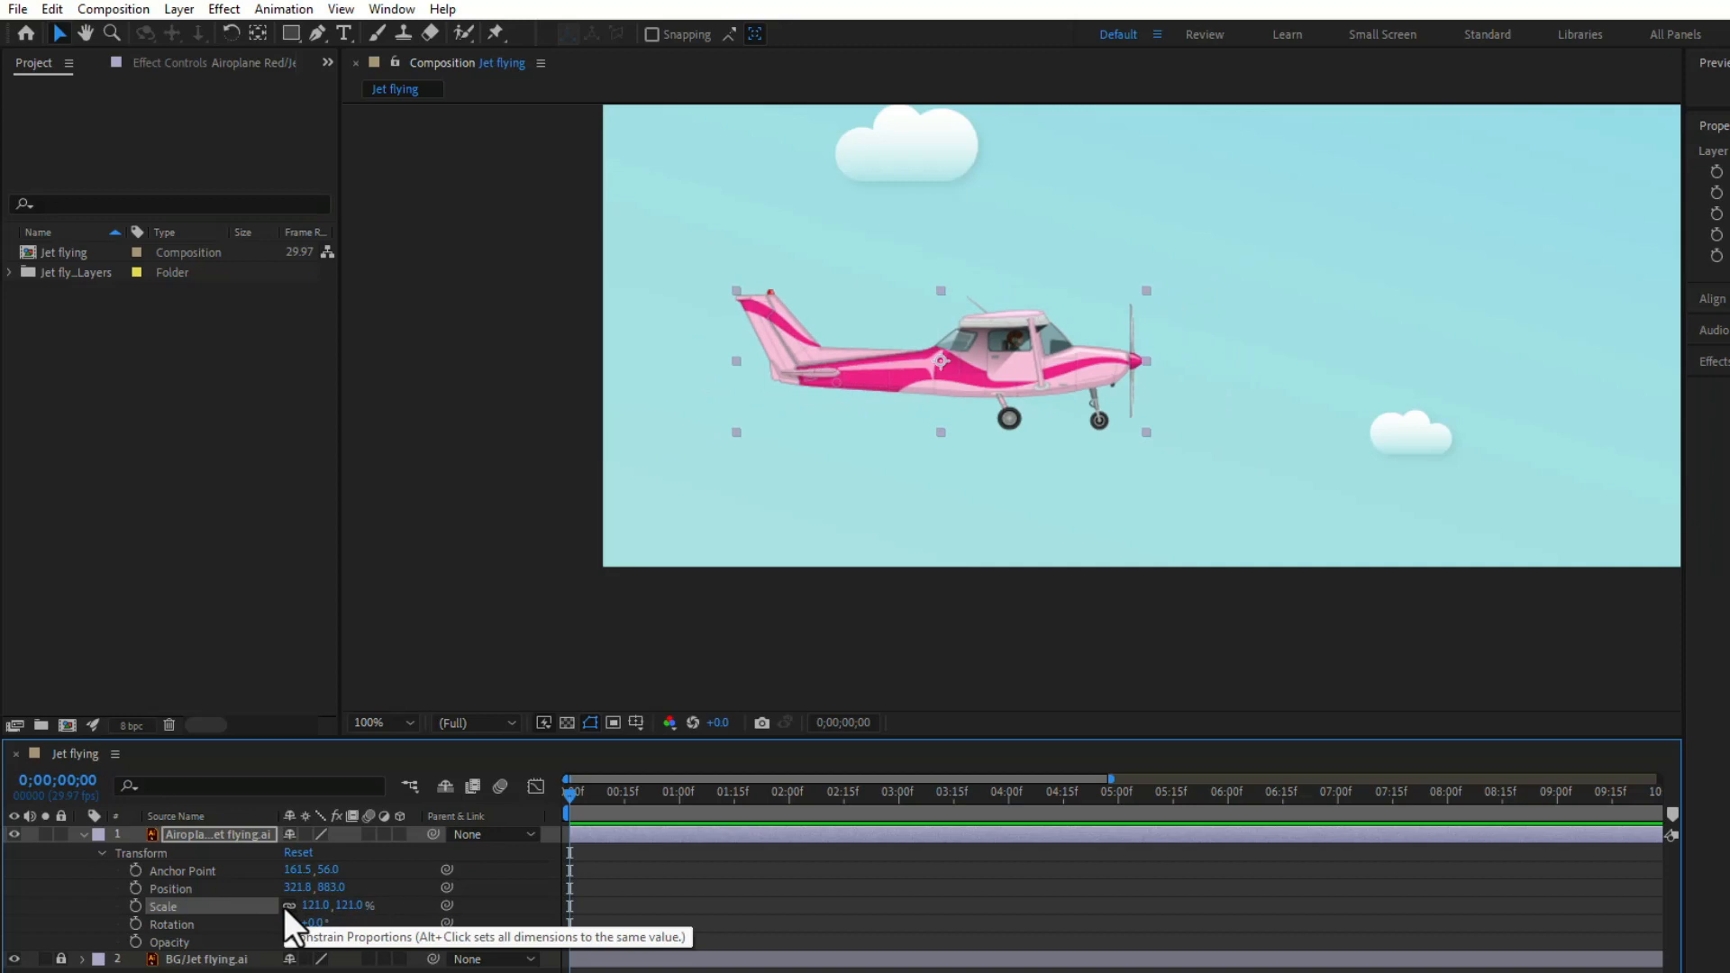
drag(309, 908, 371, 899)
click(288, 908)
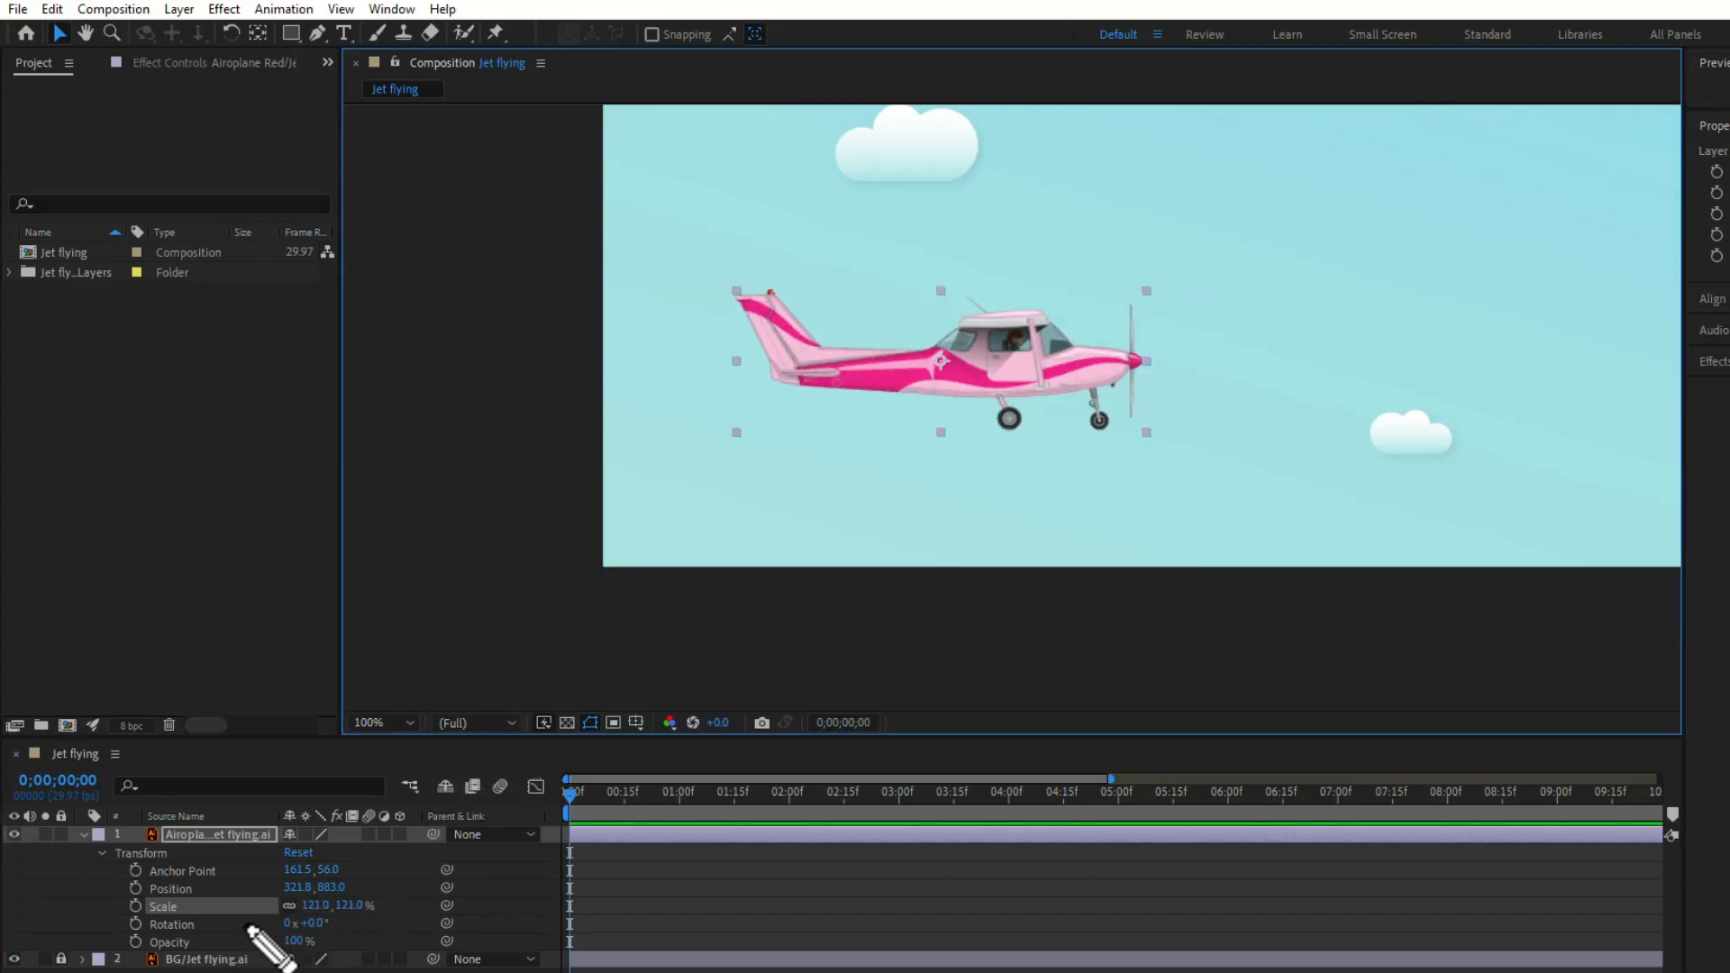
mouse_move(350, 892)
mouse_down()
mouse_move(273, 949)
mouse_move(348, 914)
mouse_up()
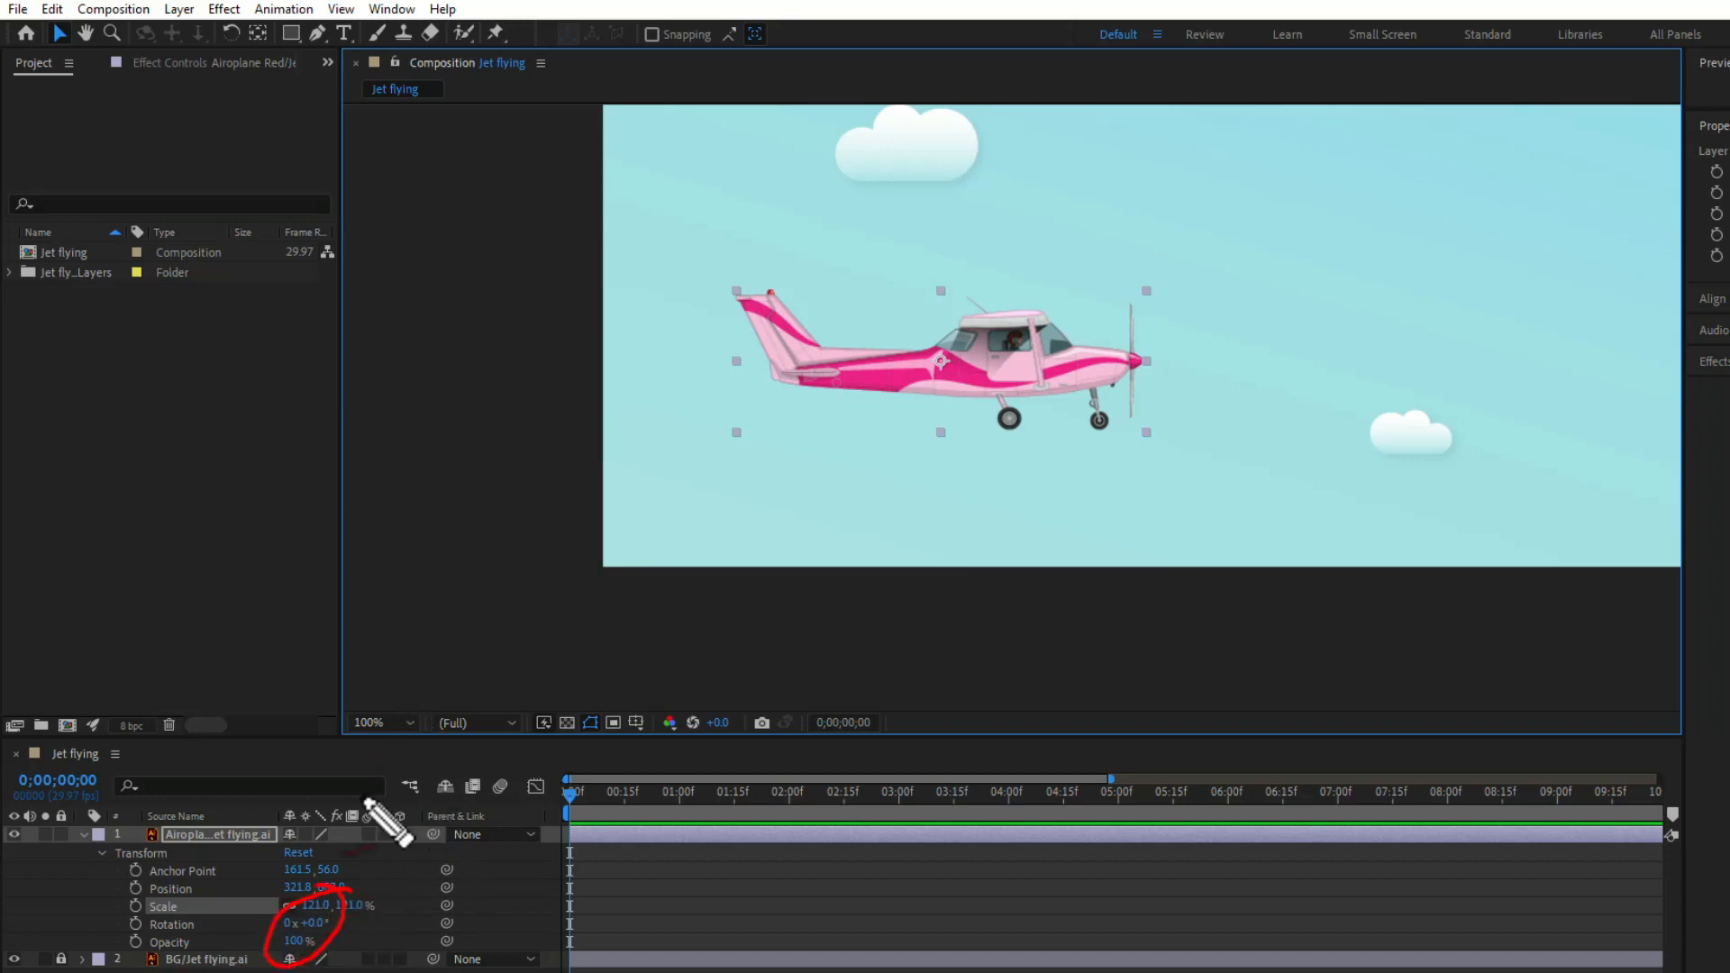
mouse_move(1095, 224)
mouse_down()
mouse_move(1157, 225)
mouse_move(1216, 261)
mouse_up()
click(1151, 219)
drag(1188, 214, 1180, 287)
mouse_move(1258, 217)
mouse_down()
mouse_move(1314, 237)
mouse_move(1336, 214)
mouse_up()
mouse_move(1392, 155)
mouse_down()
mouse_move(1298, 163)
mouse_move(1280, 282)
mouse_move(1395, 158)
mouse_up()
mouse_move(1322, 281)
mouse_down()
mouse_move(1319, 362)
mouse_move(1343, 345)
mouse_up()
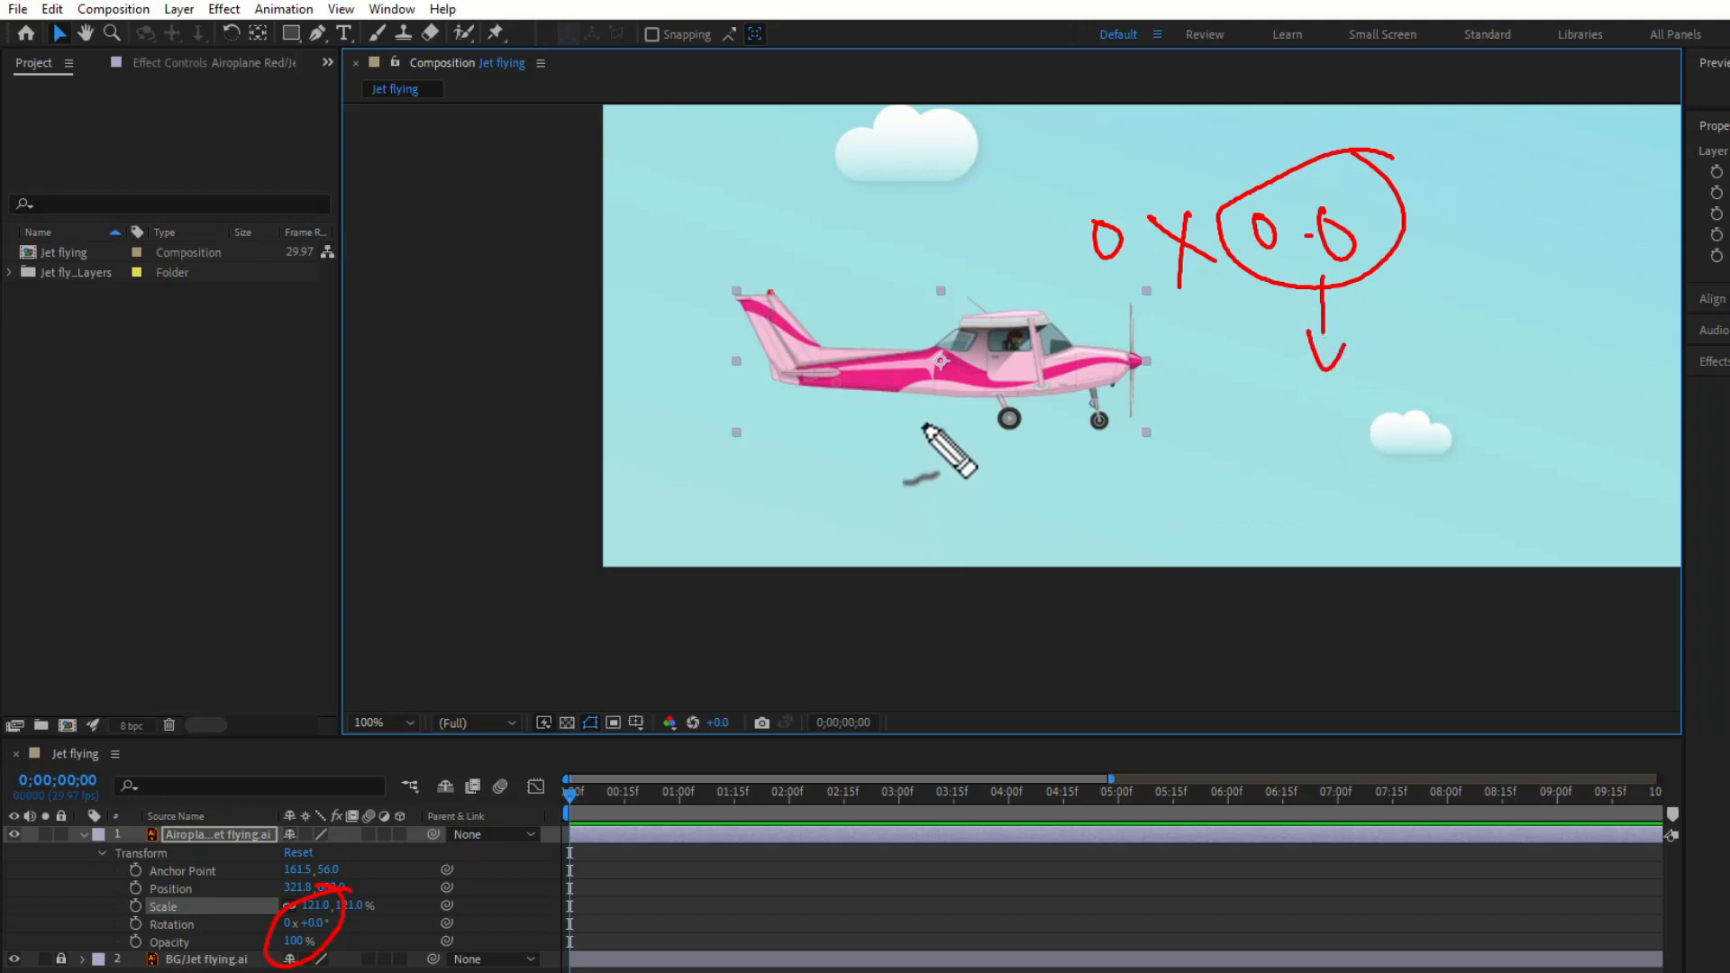
drag(937, 358, 938, 361)
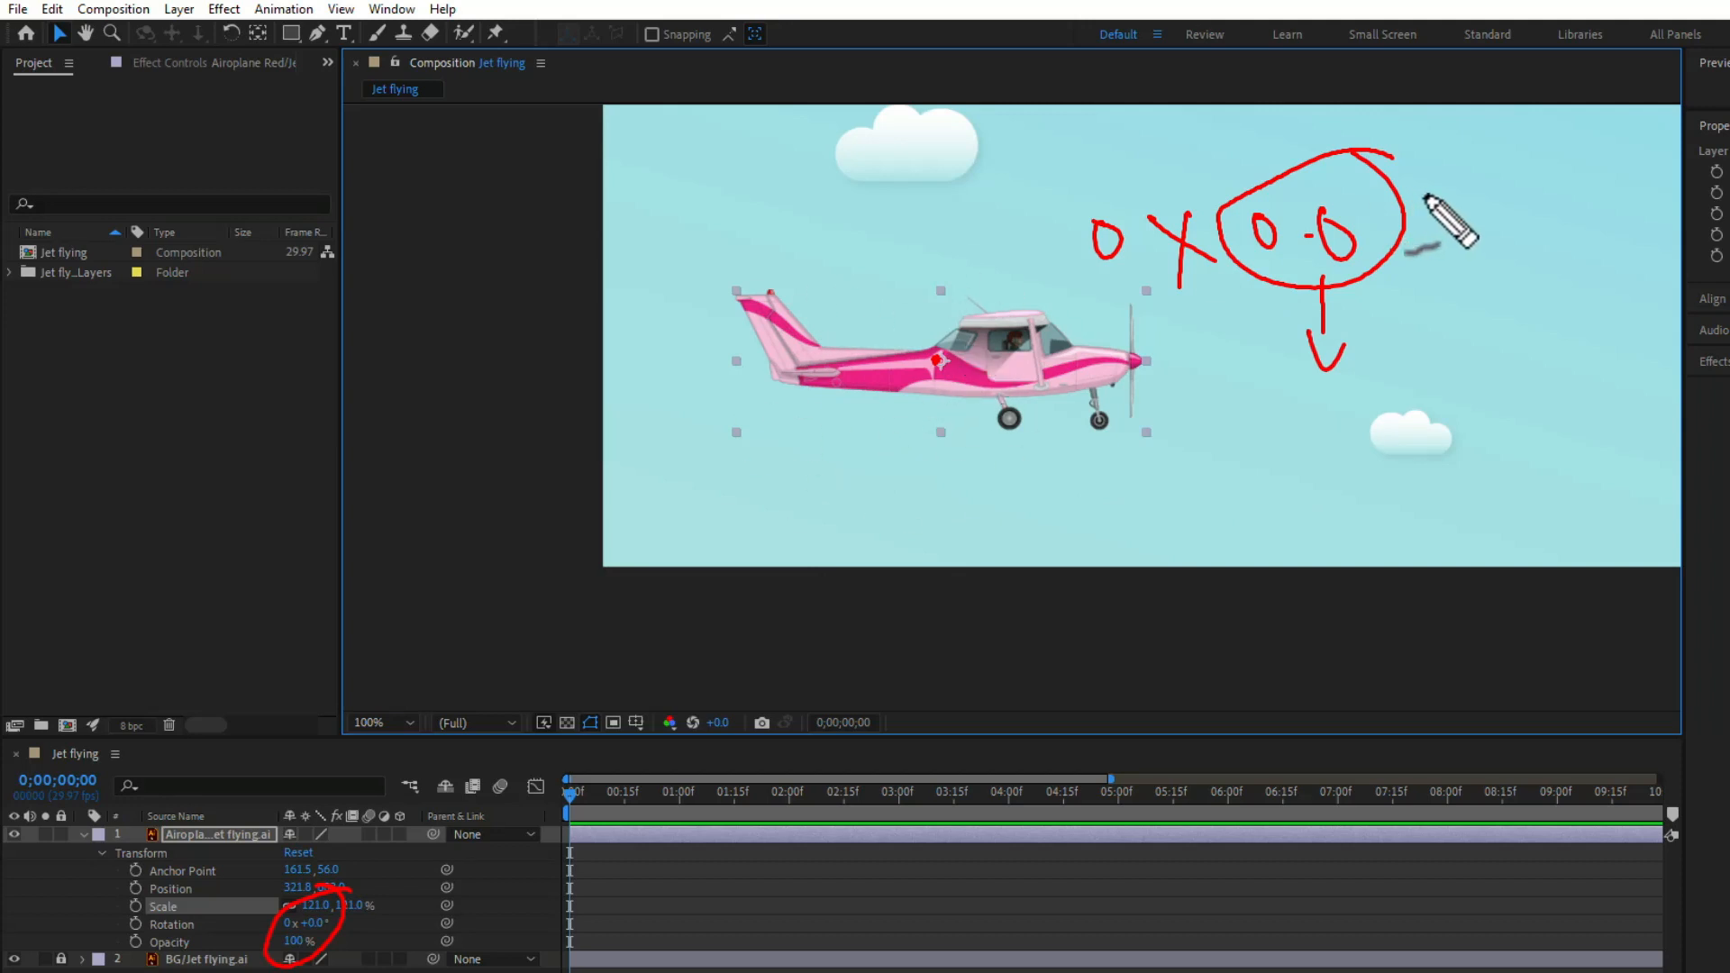
mouse_move(1125, 289)
mouse_down()
mouse_move(1098, 168)
mouse_move(1039, 228)
mouse_move(1112, 303)
mouse_move(1146, 217)
mouse_up()
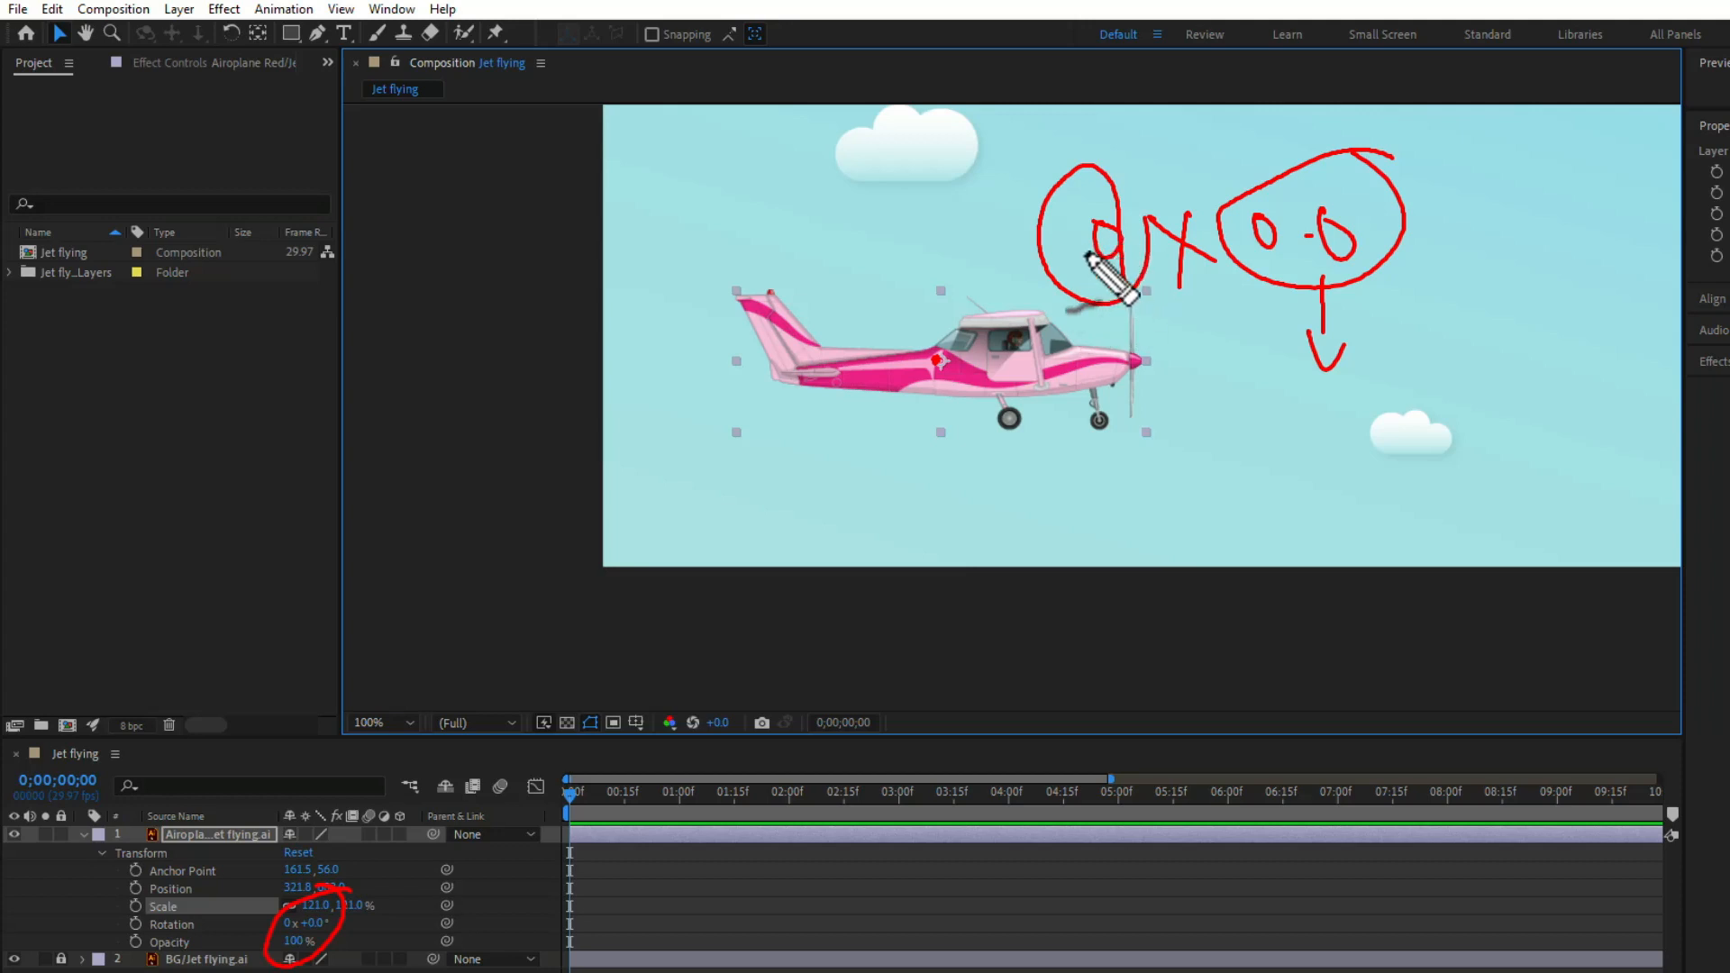
drag(1103, 223, 1111, 275)
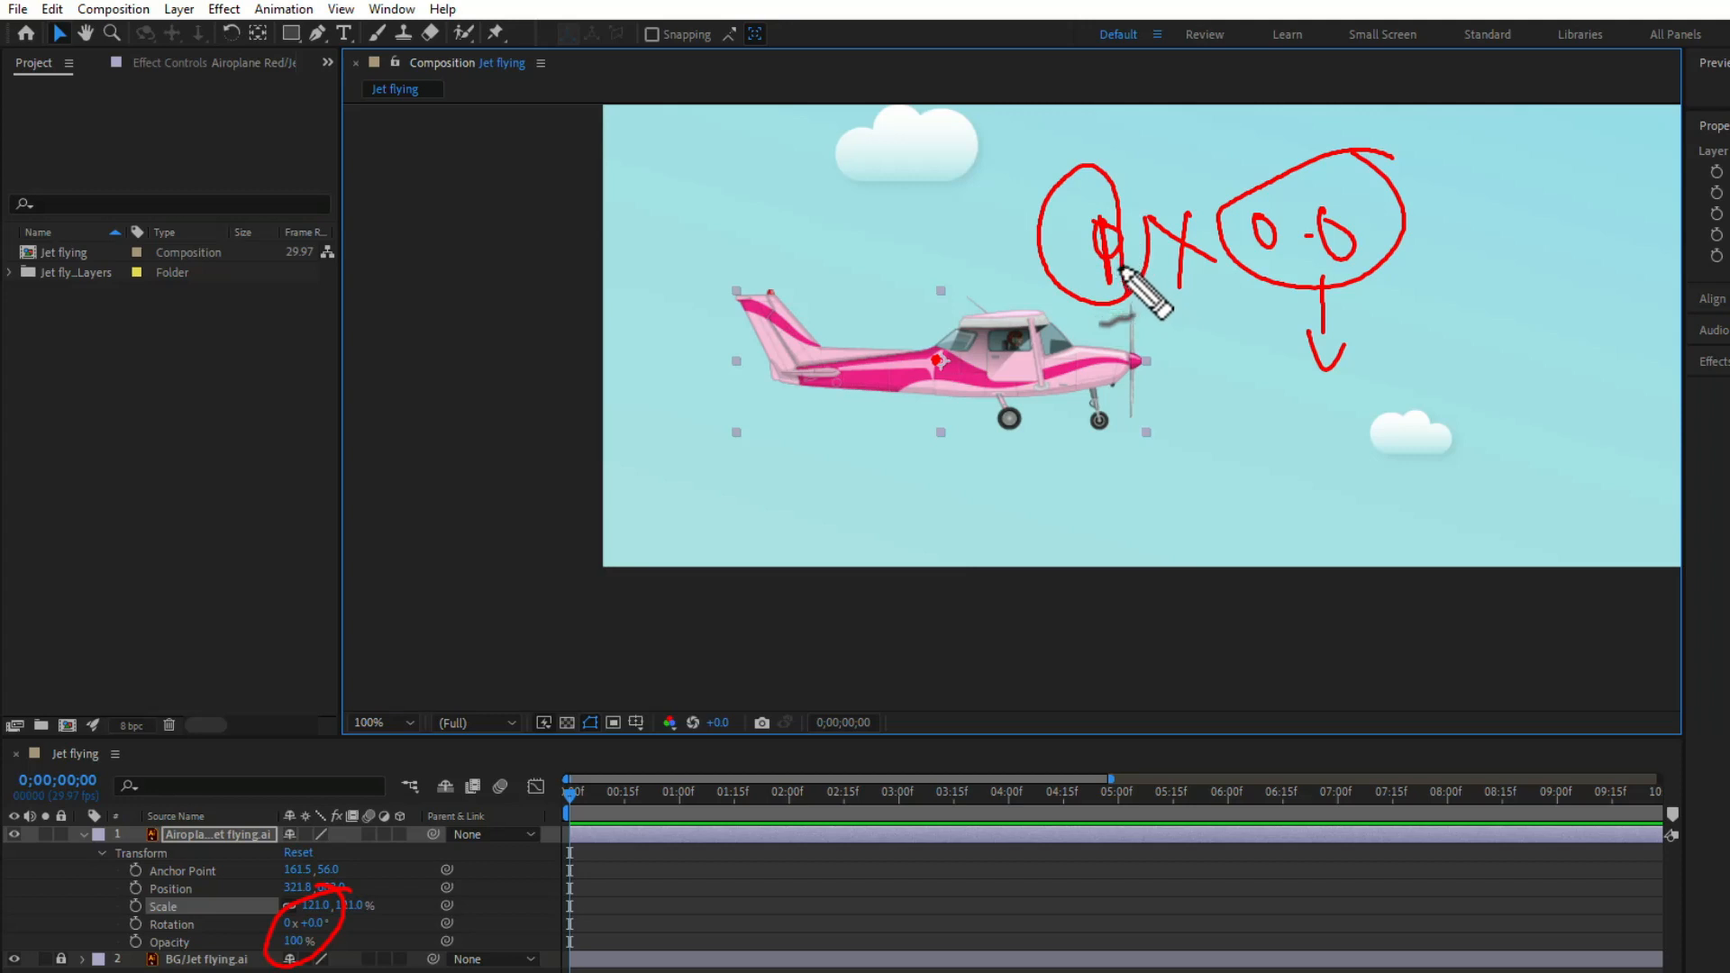
mouse_move(1223, 348)
mouse_down()
mouse_move(1223, 377)
mouse_move(1248, 340)
mouse_move(1272, 361)
mouse_move(1344, 342)
mouse_up()
drag(1062, 516, 1110, 584)
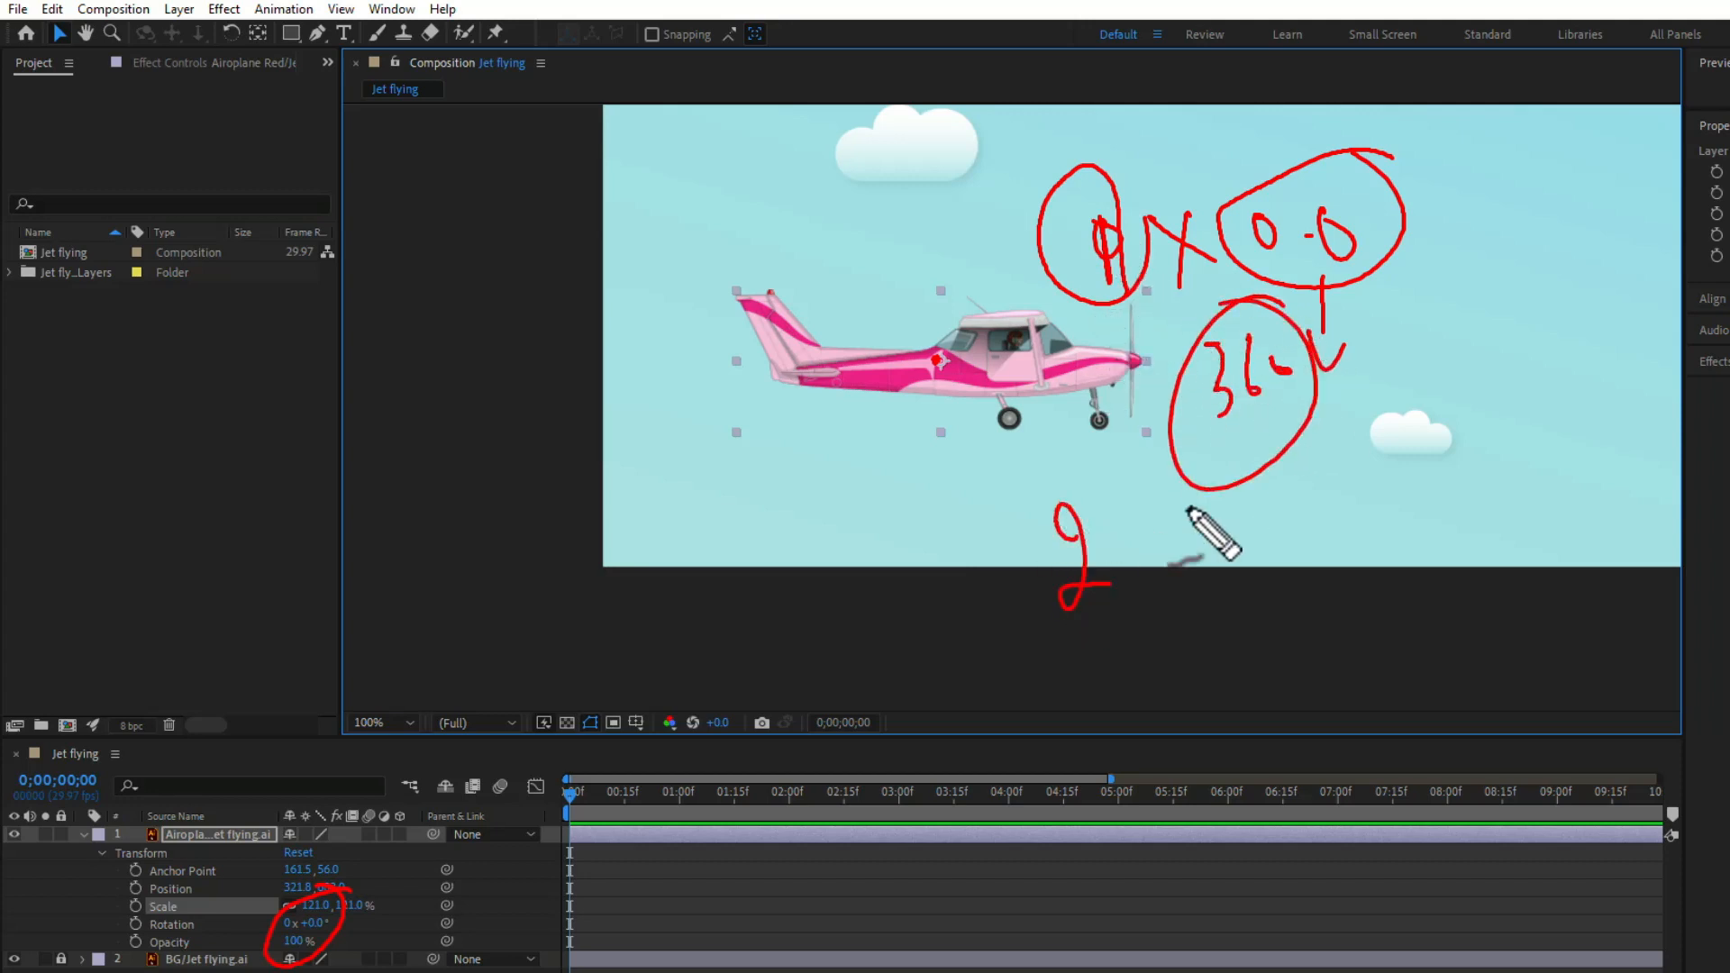
mouse_move(1169, 505)
mouse_down()
mouse_move(1228, 550)
mouse_move(1249, 504)
mouse_move(1316, 492)
mouse_move(1417, 396)
mouse_move(1433, 347)
mouse_move(1236, 386)
mouse_up()
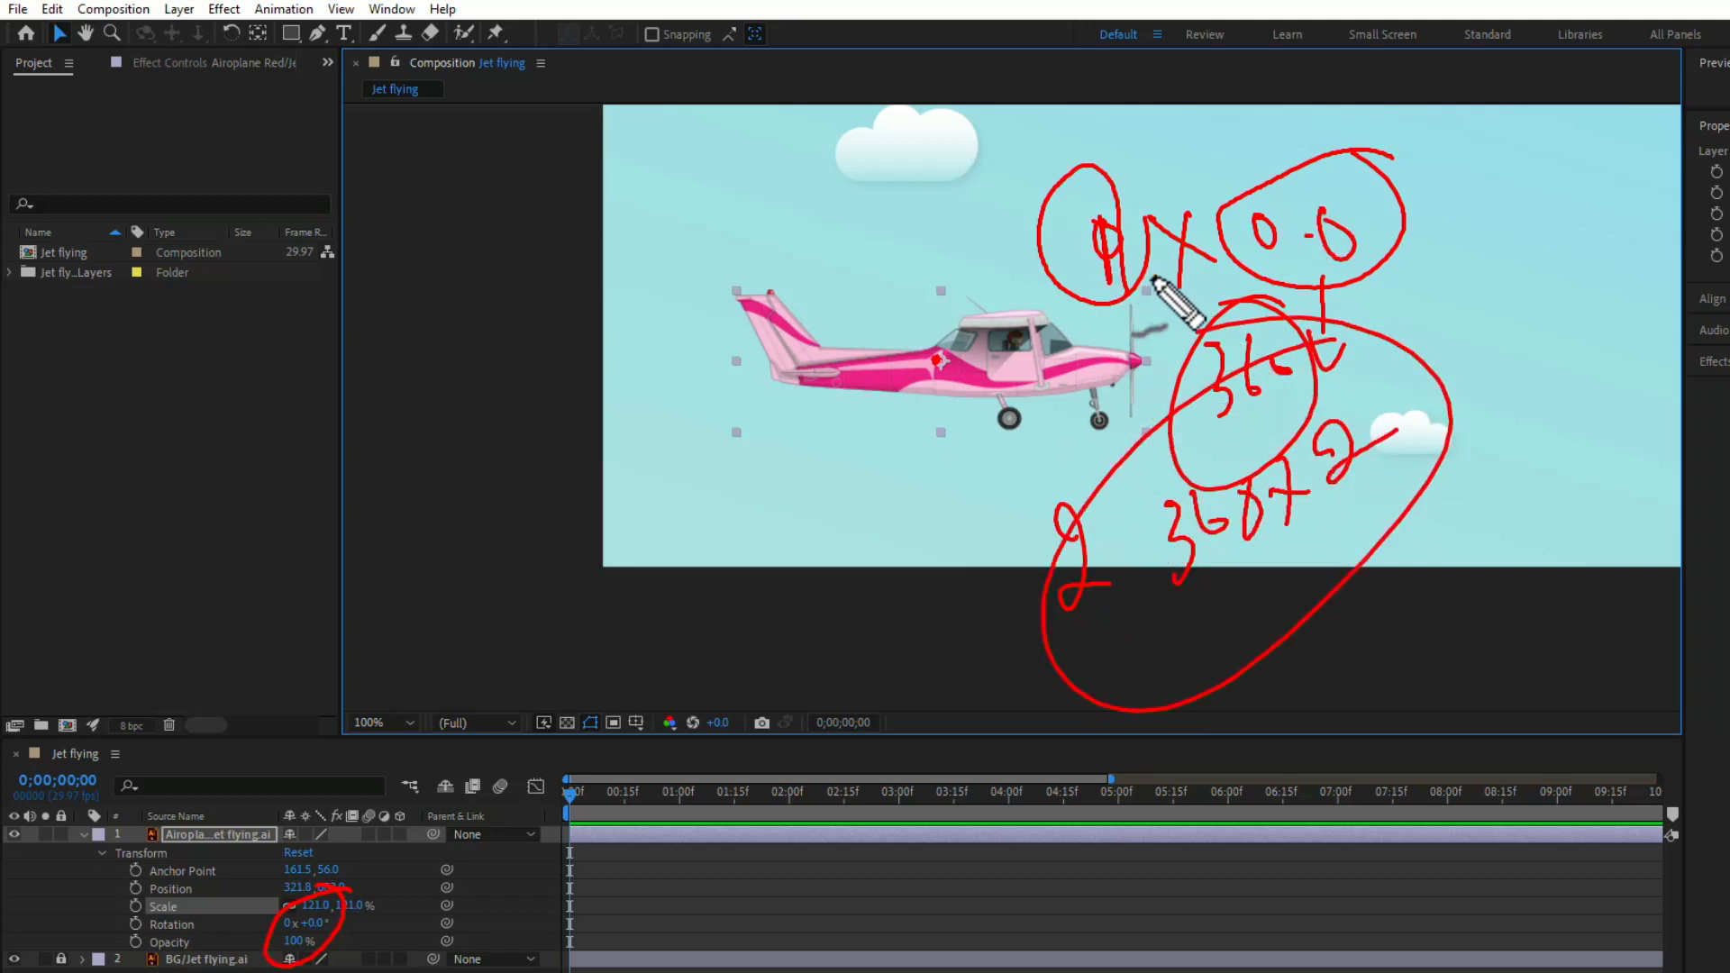
mouse_move(1385, 200)
mouse_down()
mouse_move(1406, 221)
mouse_move(1494, 112)
mouse_up()
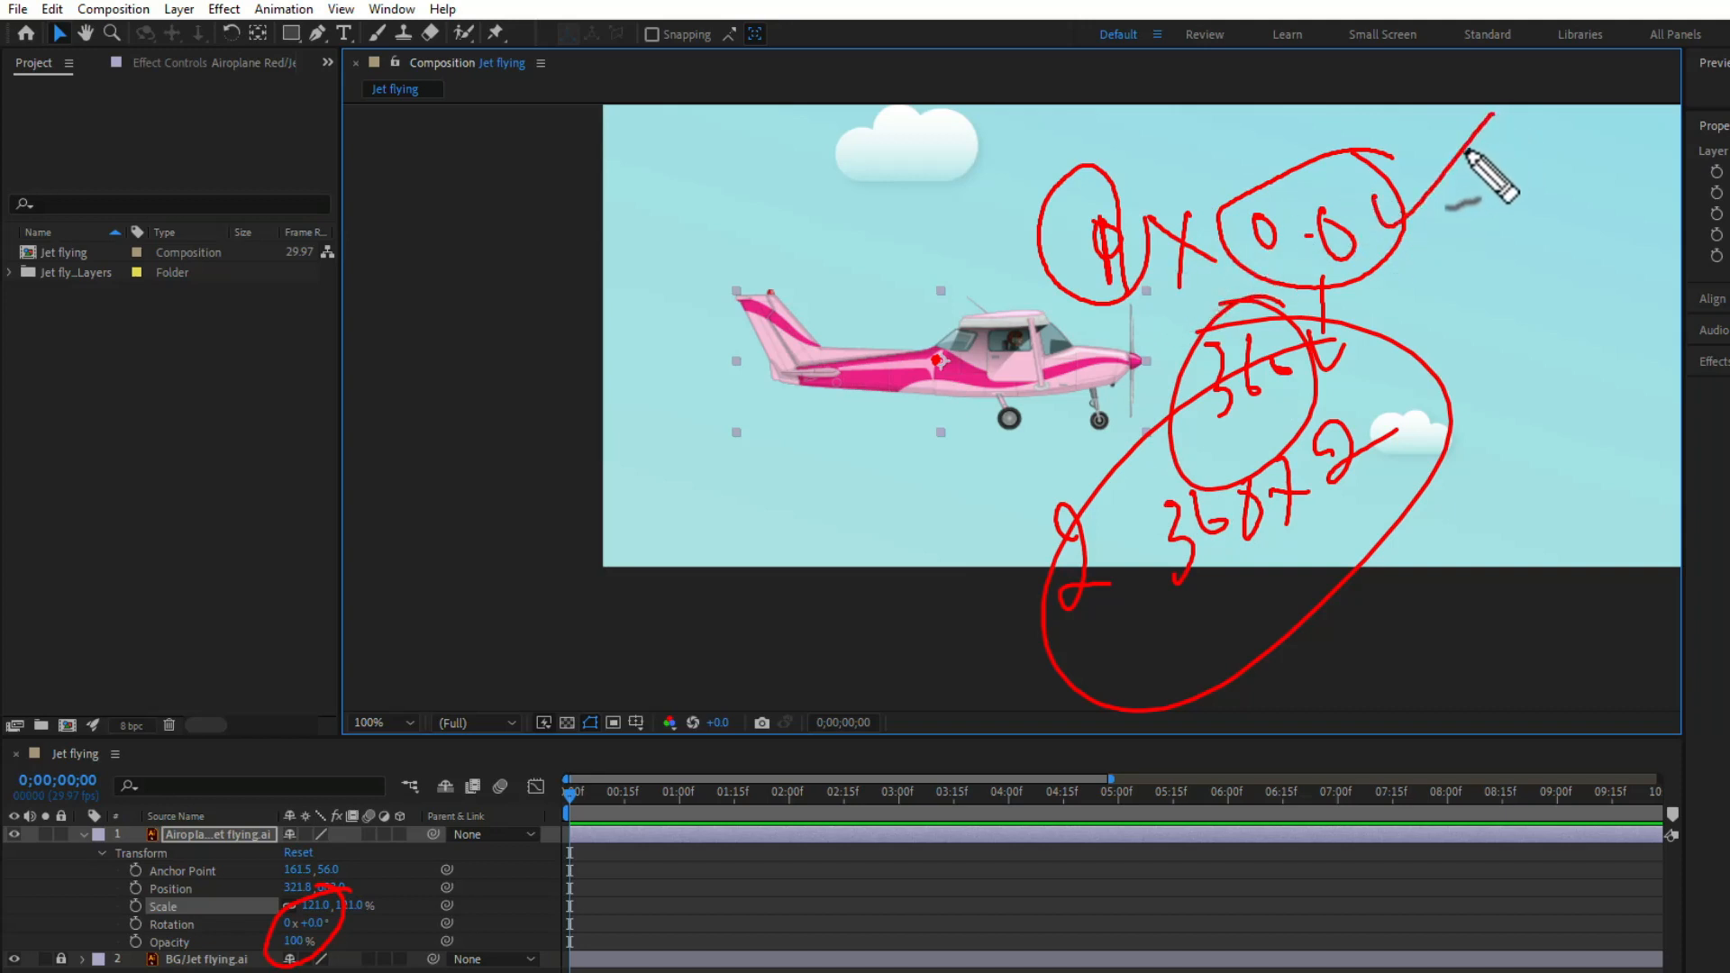
drag(972, 267, 1086, 187)
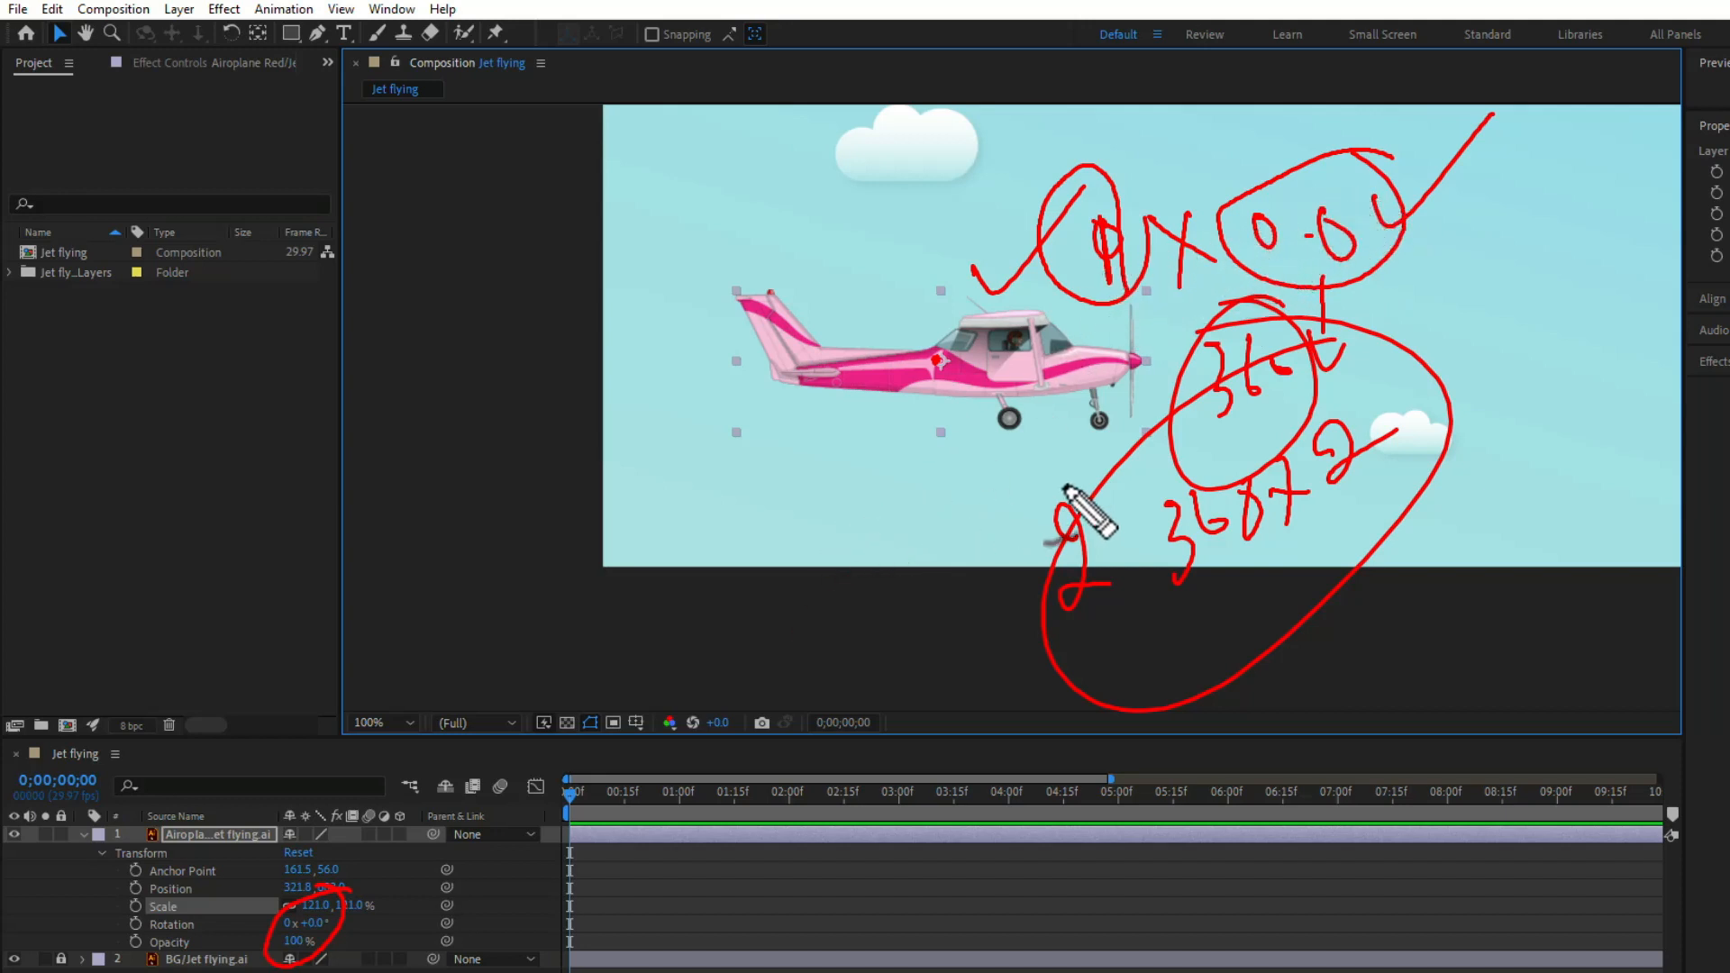
key(Escape)
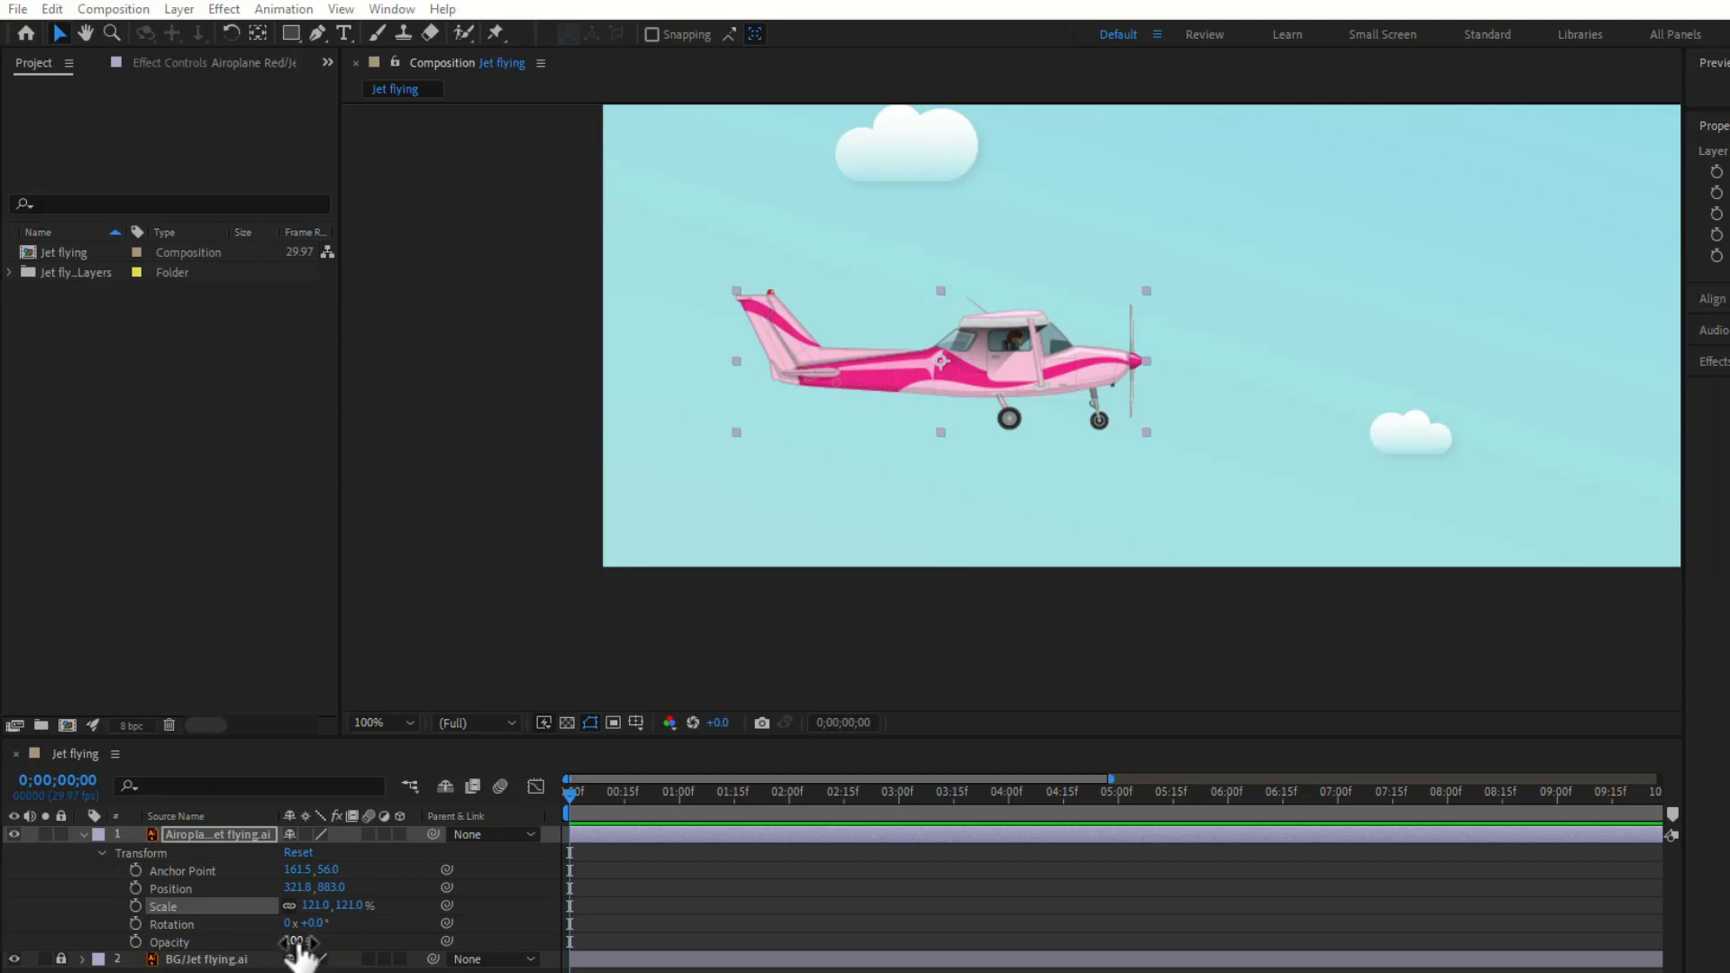
Fade the airplane layer's opacity almost to zero and restore it to 100%
drag(300, 942, 236, 972)
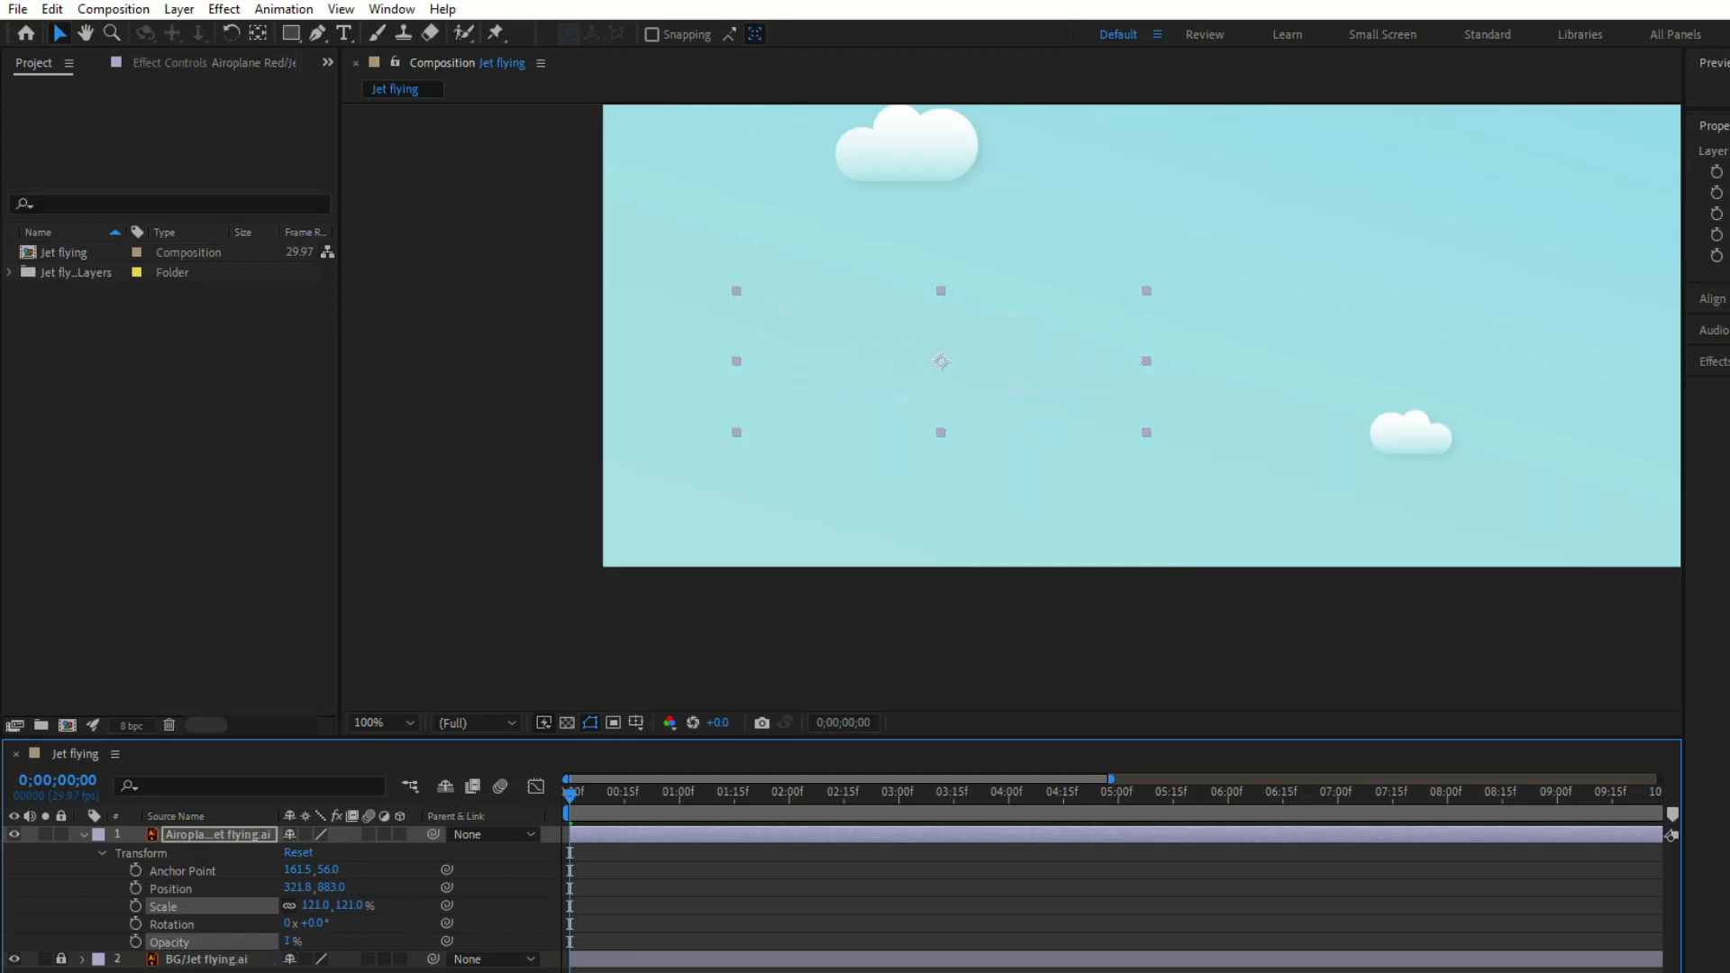
drag(242, 970, 315, 933)
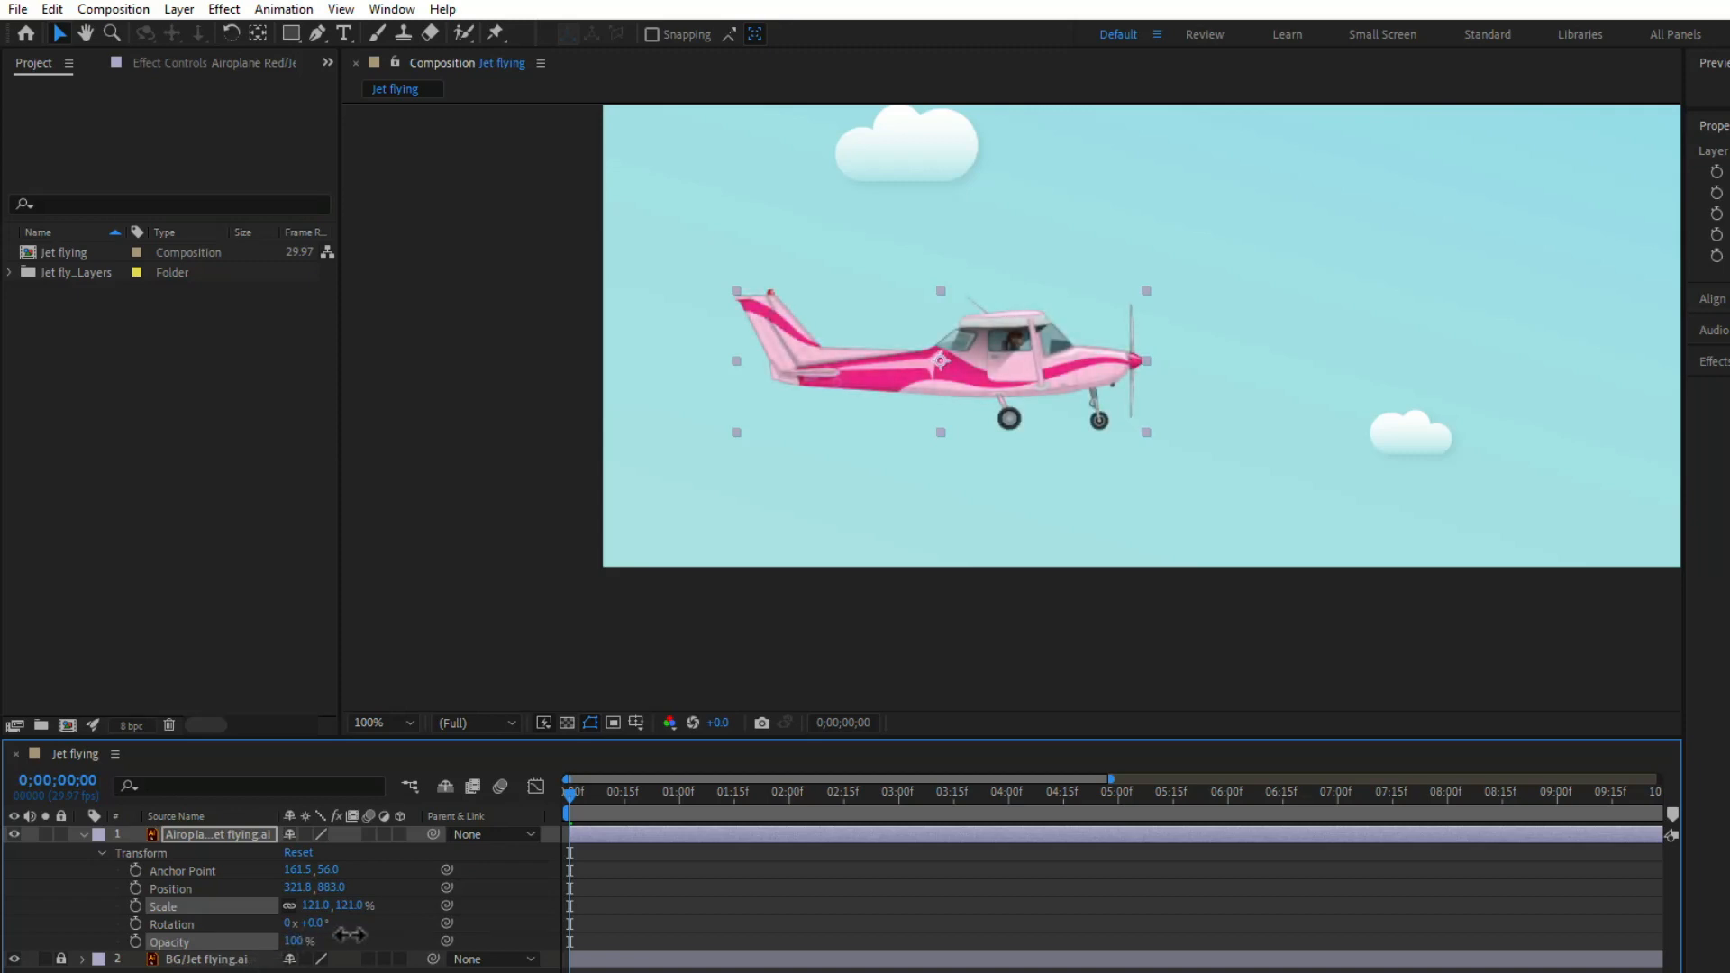